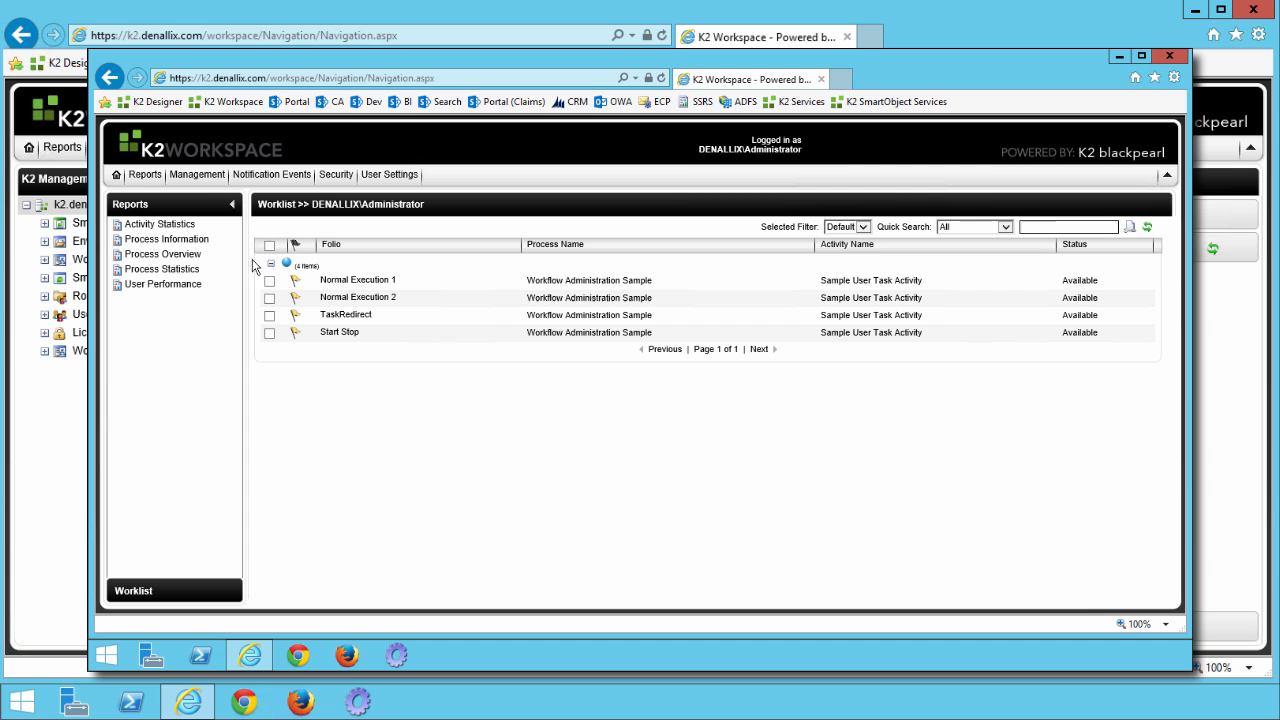
Open the Management Console's list of instances for the Workflow Administration Sample process under K2 Learning\Workflow Administration.
mouse_move(201, 182)
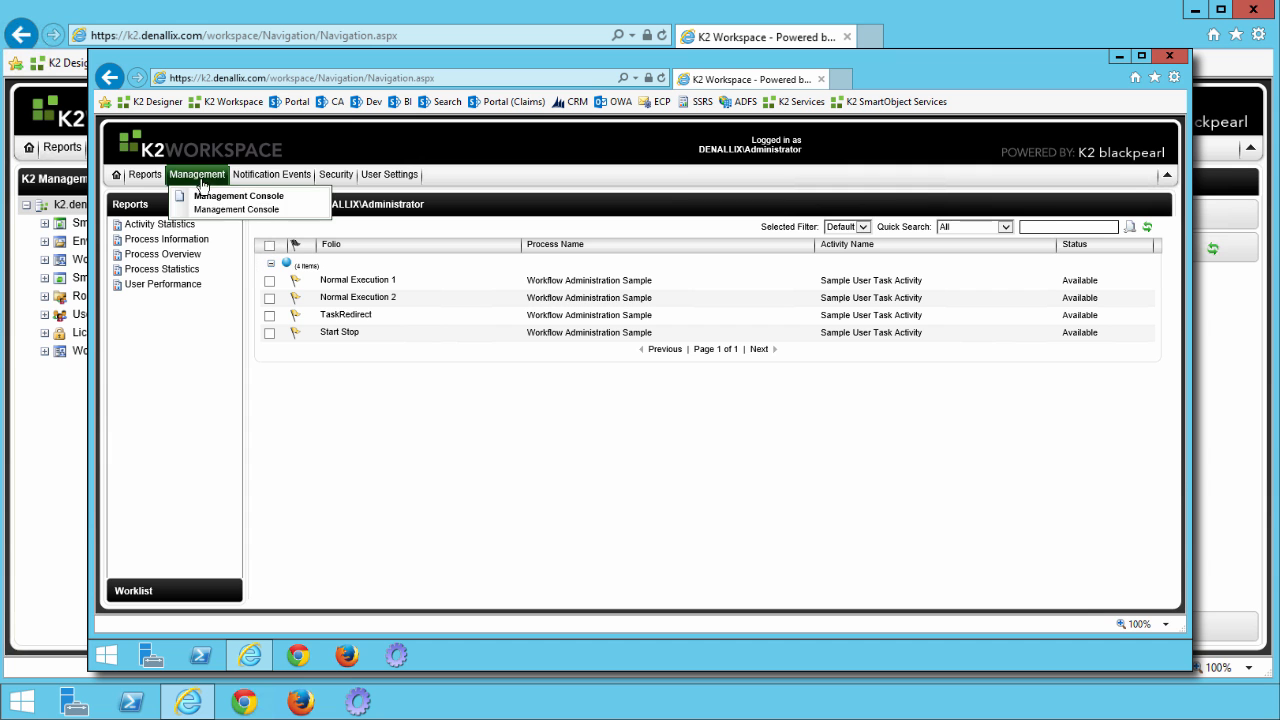
click(230, 209)
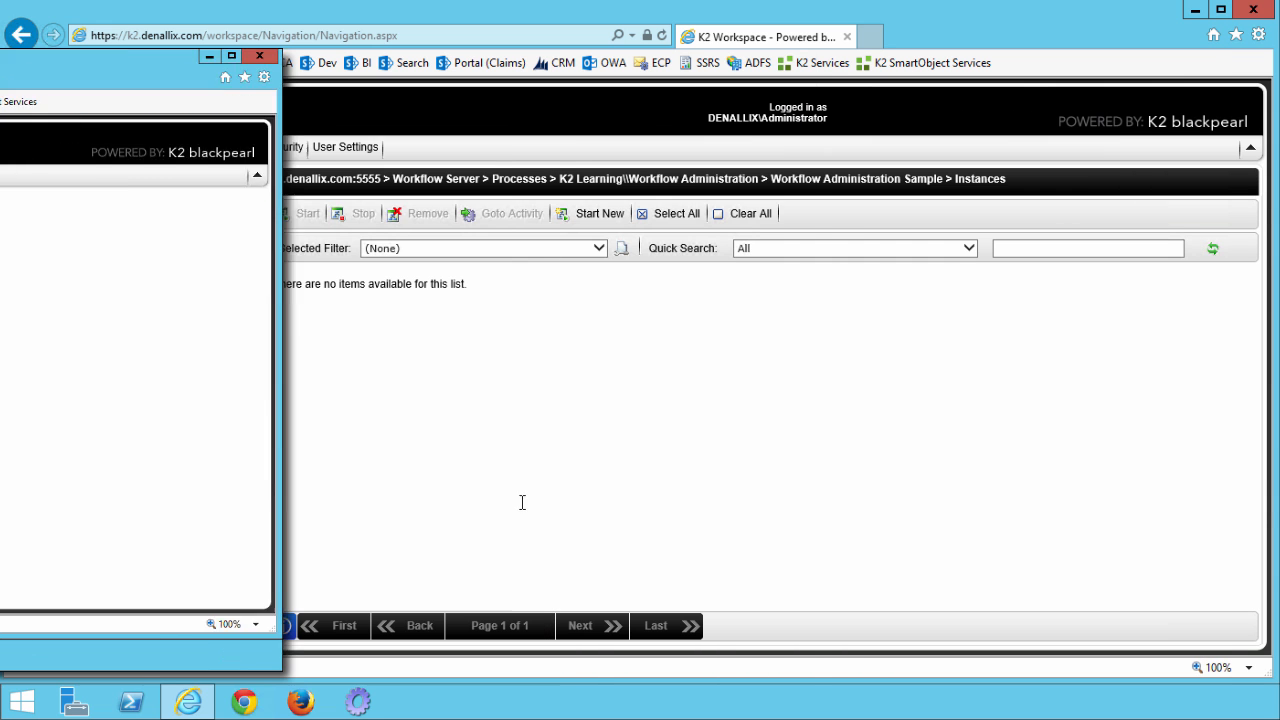
click(47, 259)
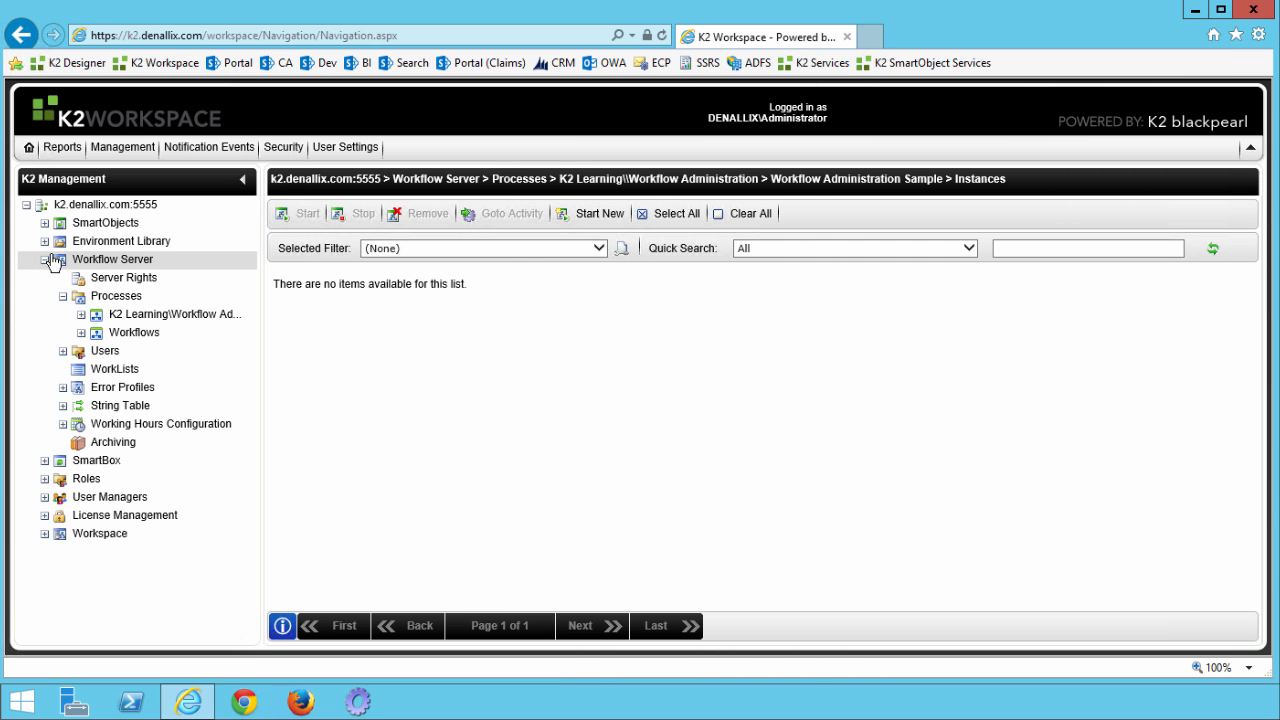
click(82, 315)
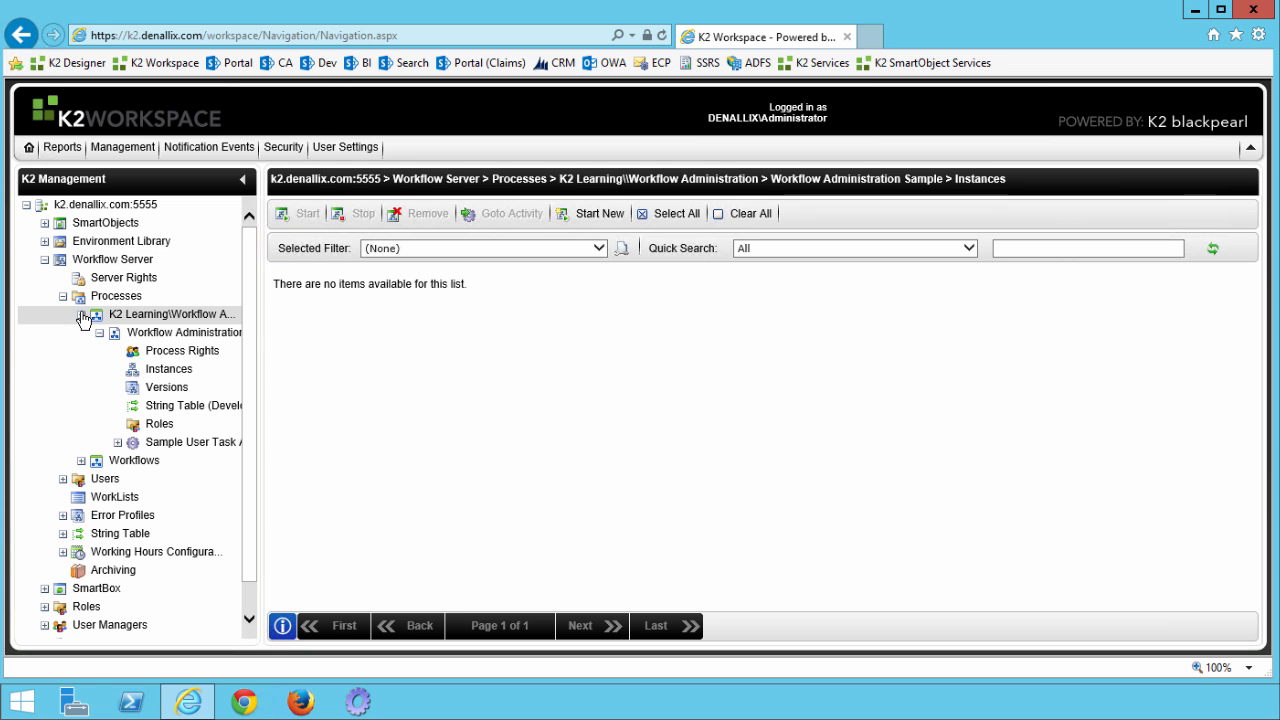
click(168, 370)
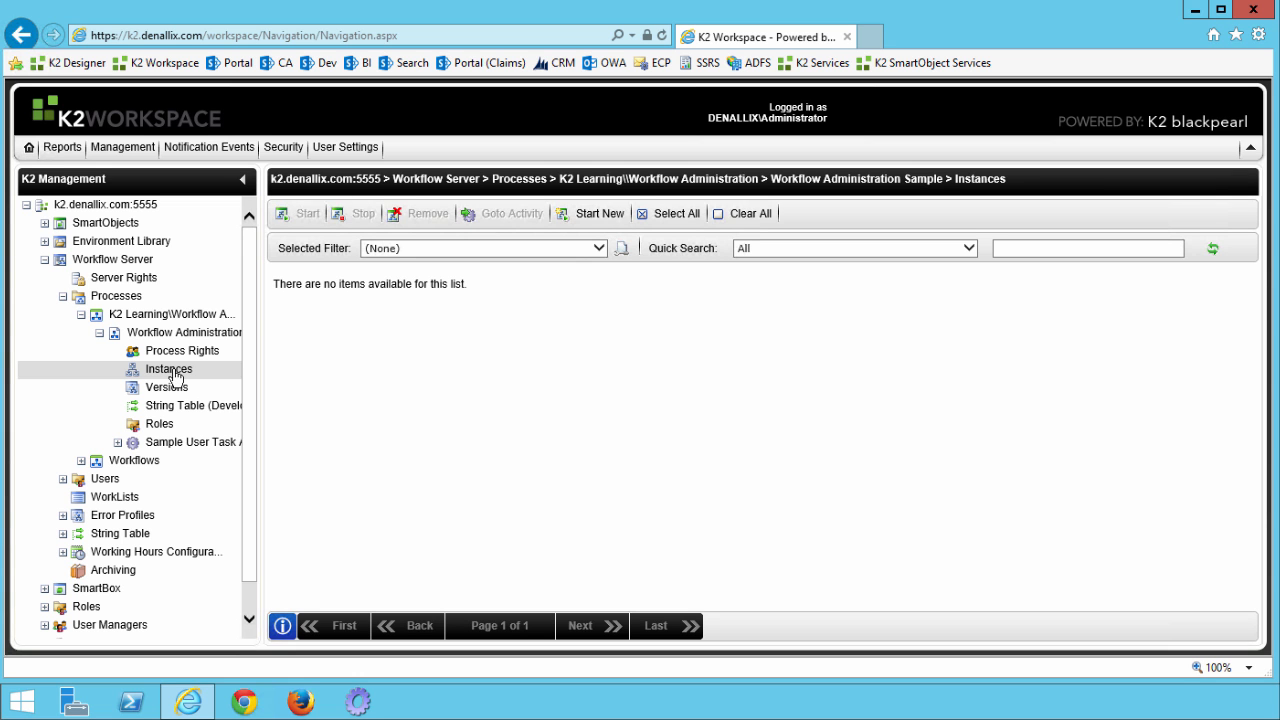
Start a new process instance with the folio TaskRedirect instead of the date, and refresh the instance list.
click(600, 214)
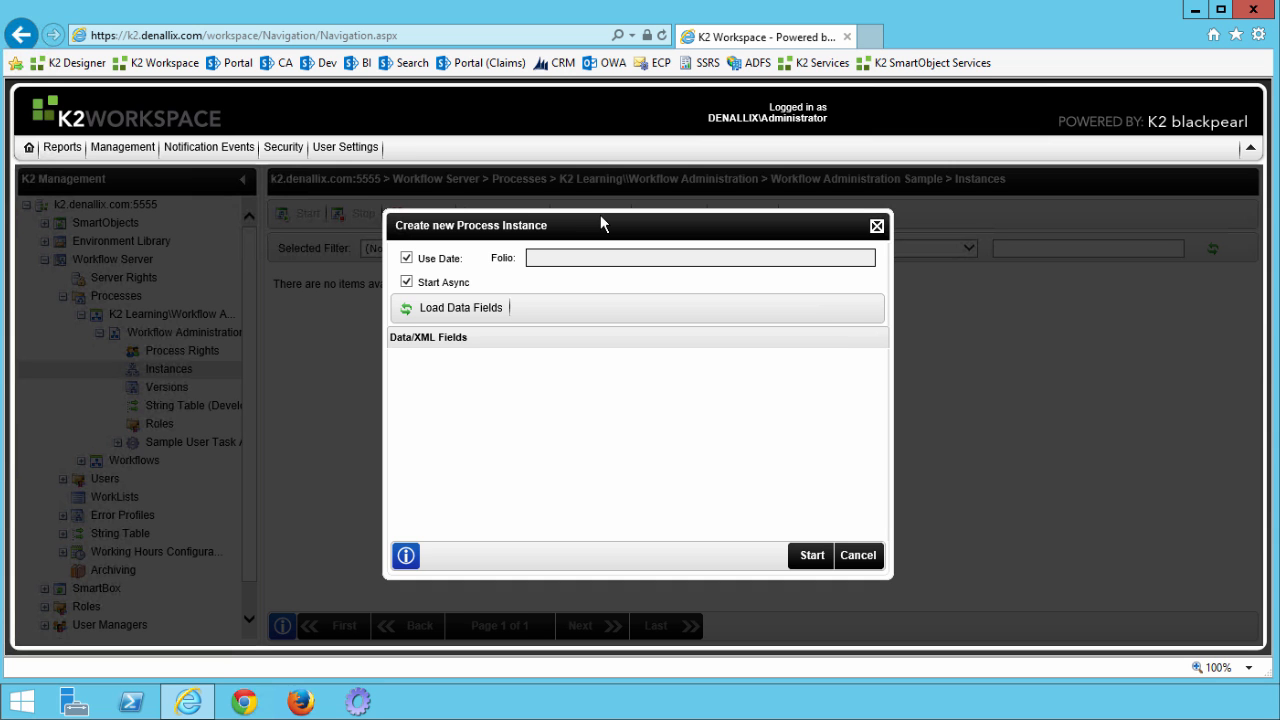
click(406, 259)
click(548, 260)
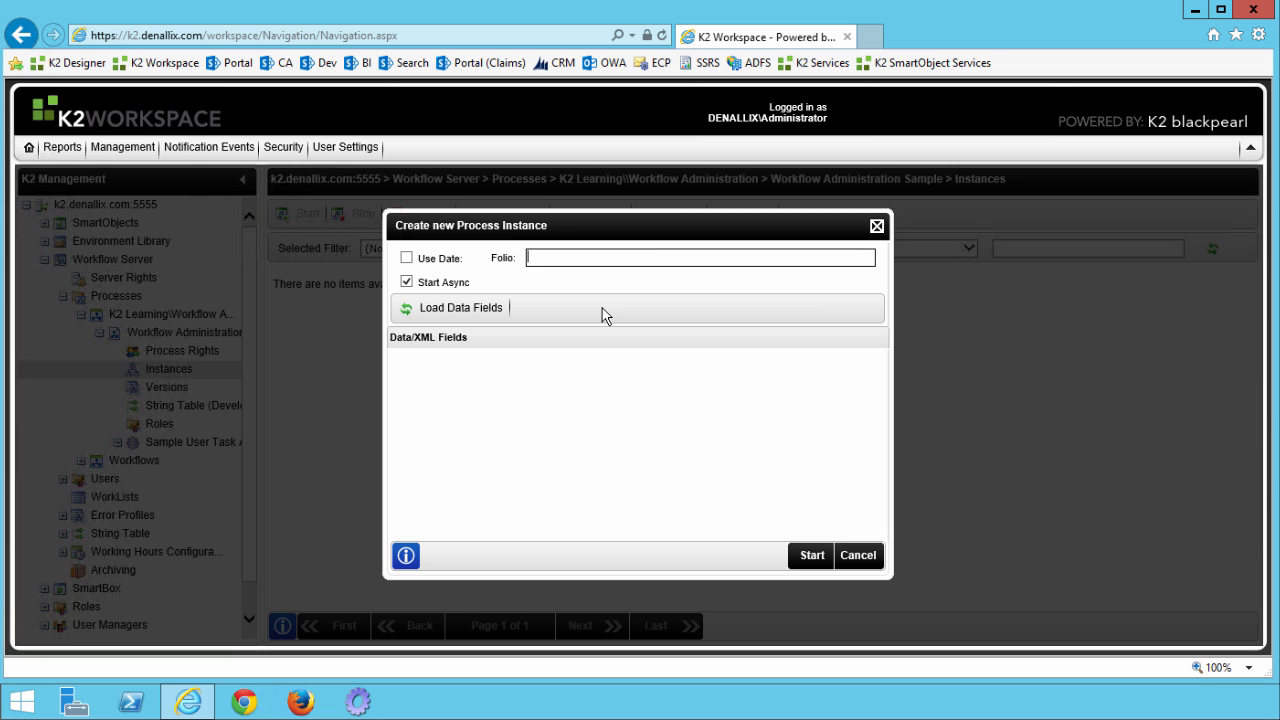
text(TaskRedirect)
click(807, 560)
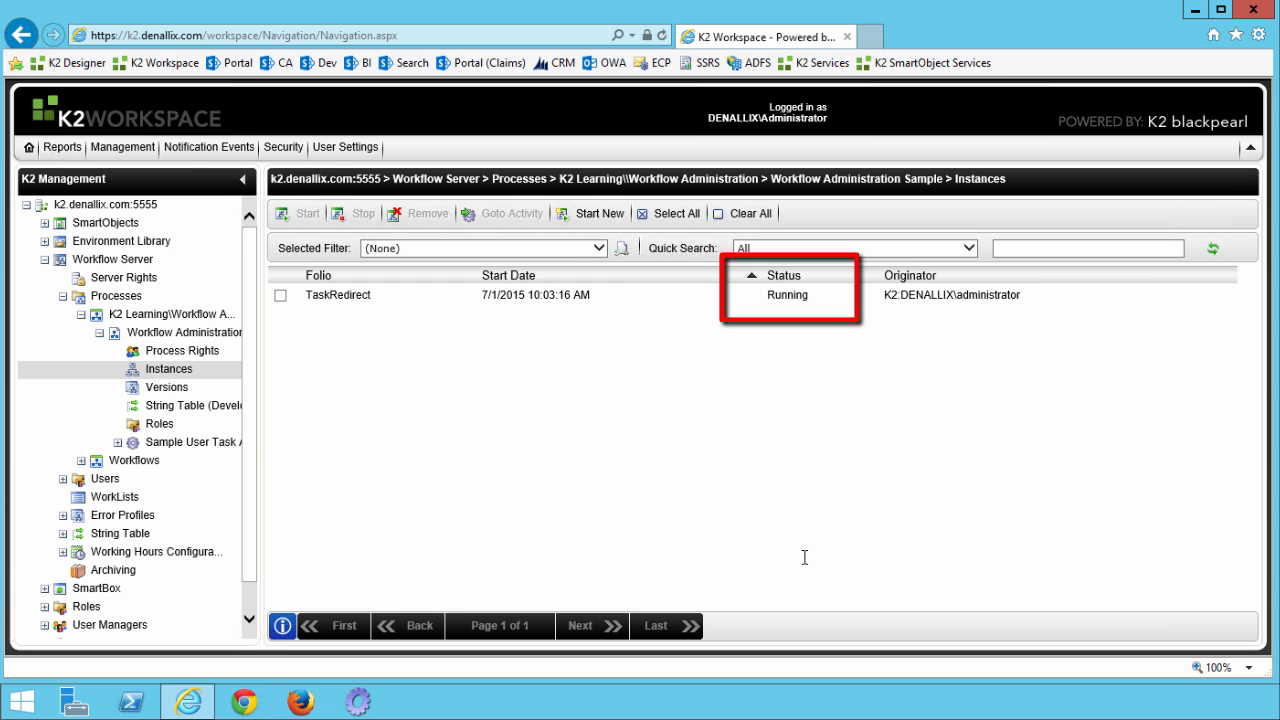
click(1216, 254)
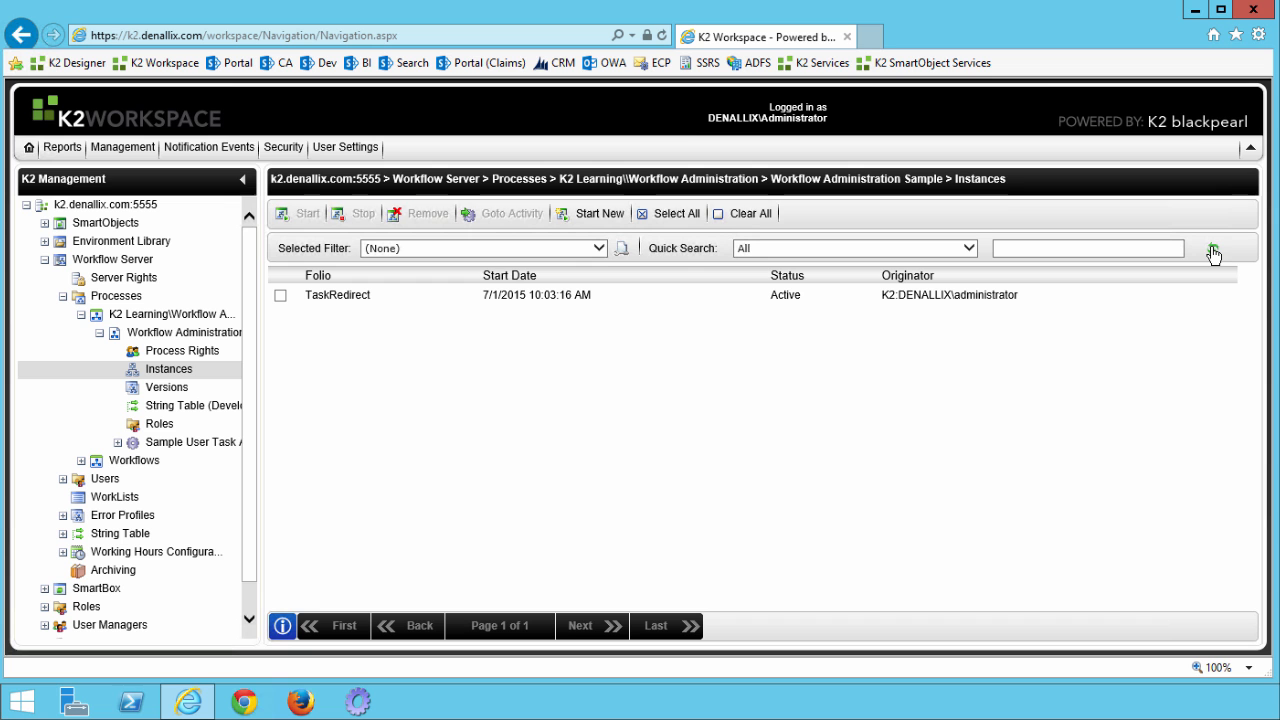
Open the form for creating another instance of the Workflow Administration Sample process.
click(595, 214)
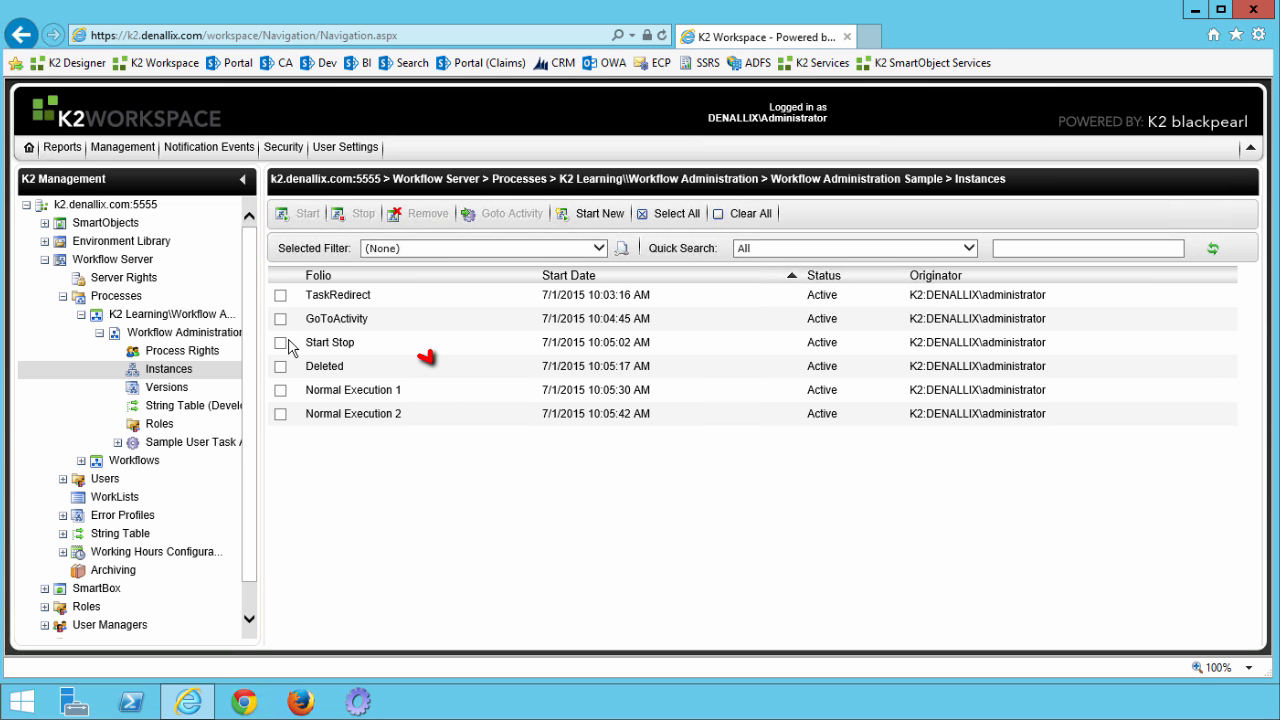
Stop the process instance with the folio Start Stop and start it again.
click(280, 343)
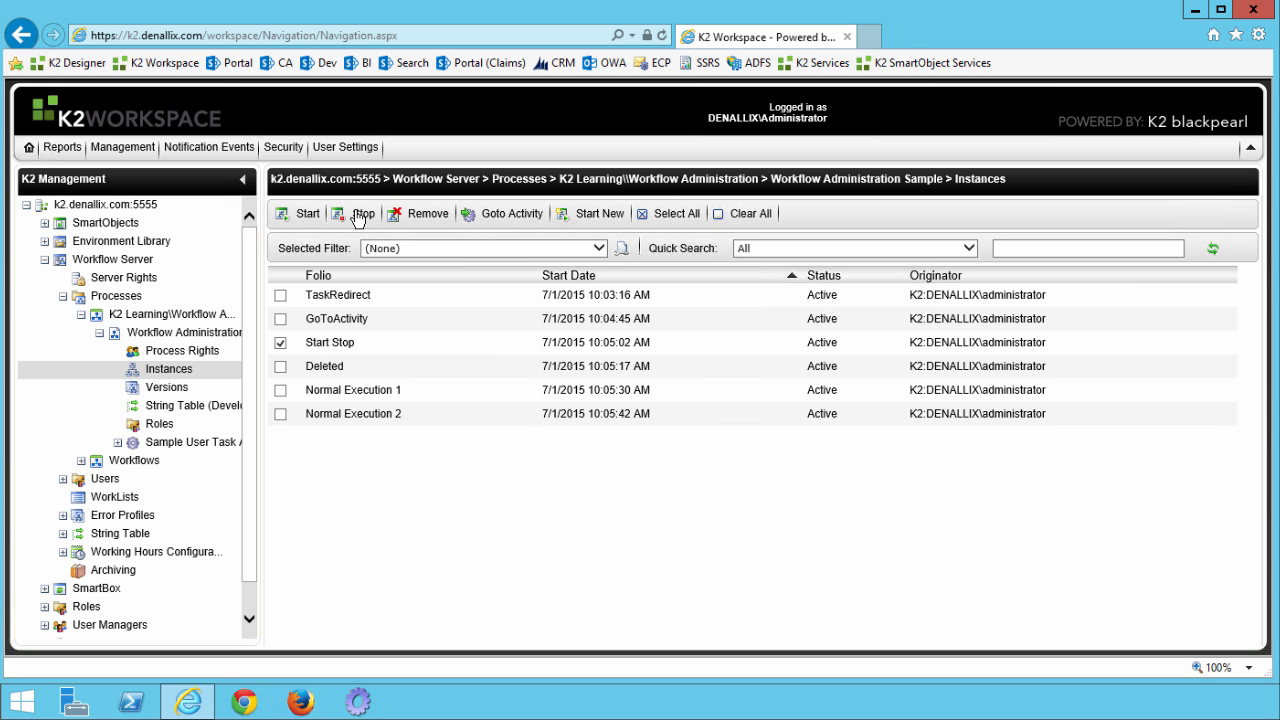
click(358, 216)
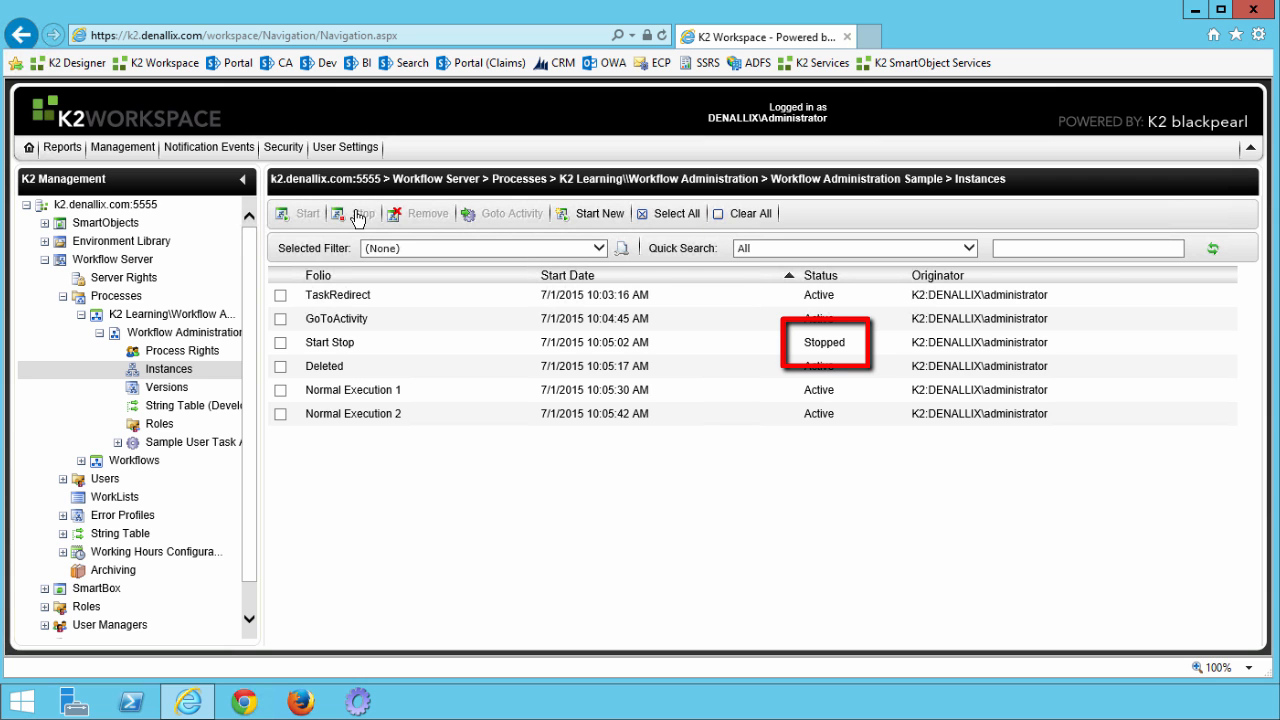
click(280, 342)
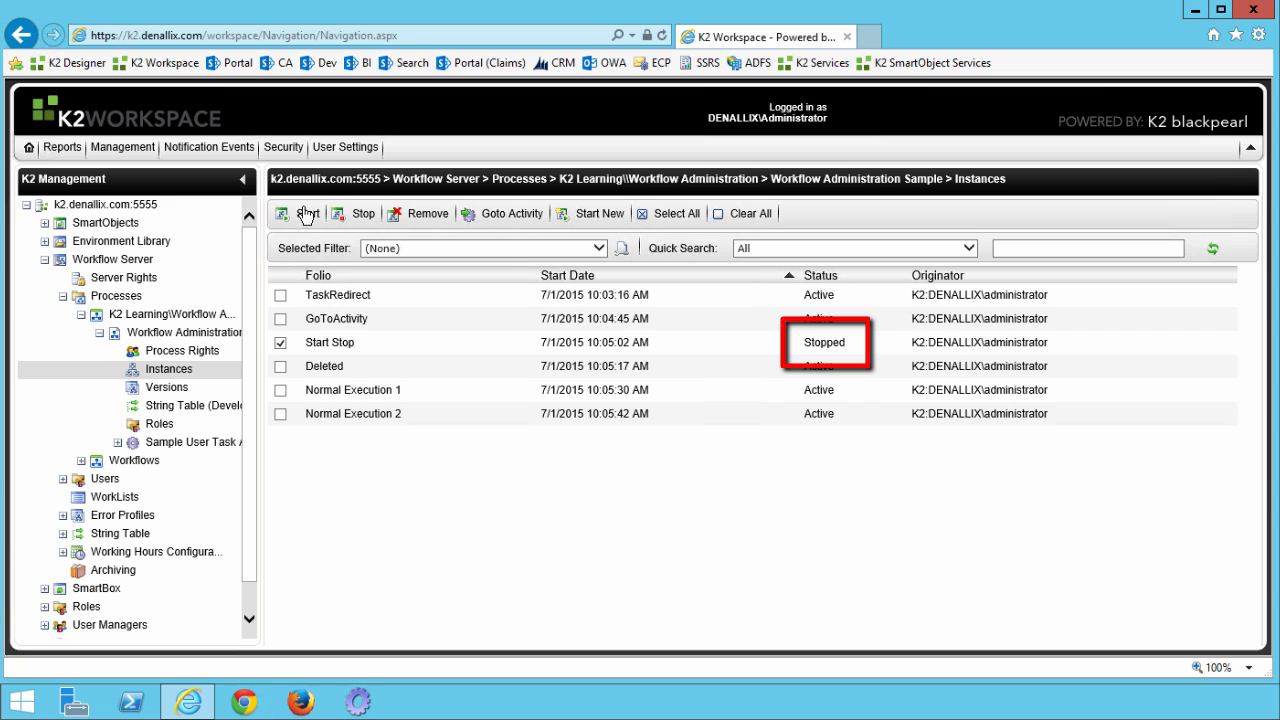
click(298, 215)
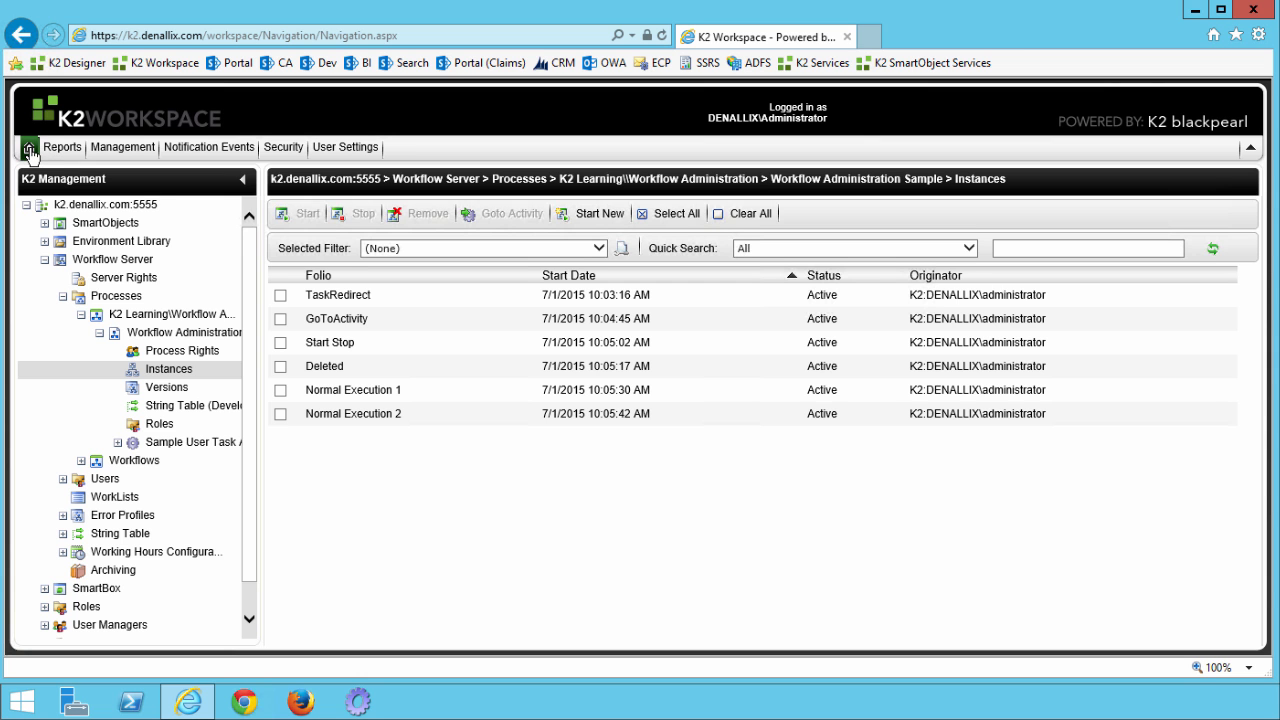
Check the home page worklist, and view the Workflow Administration Sample instances through the Process Overview report.
click(29, 150)
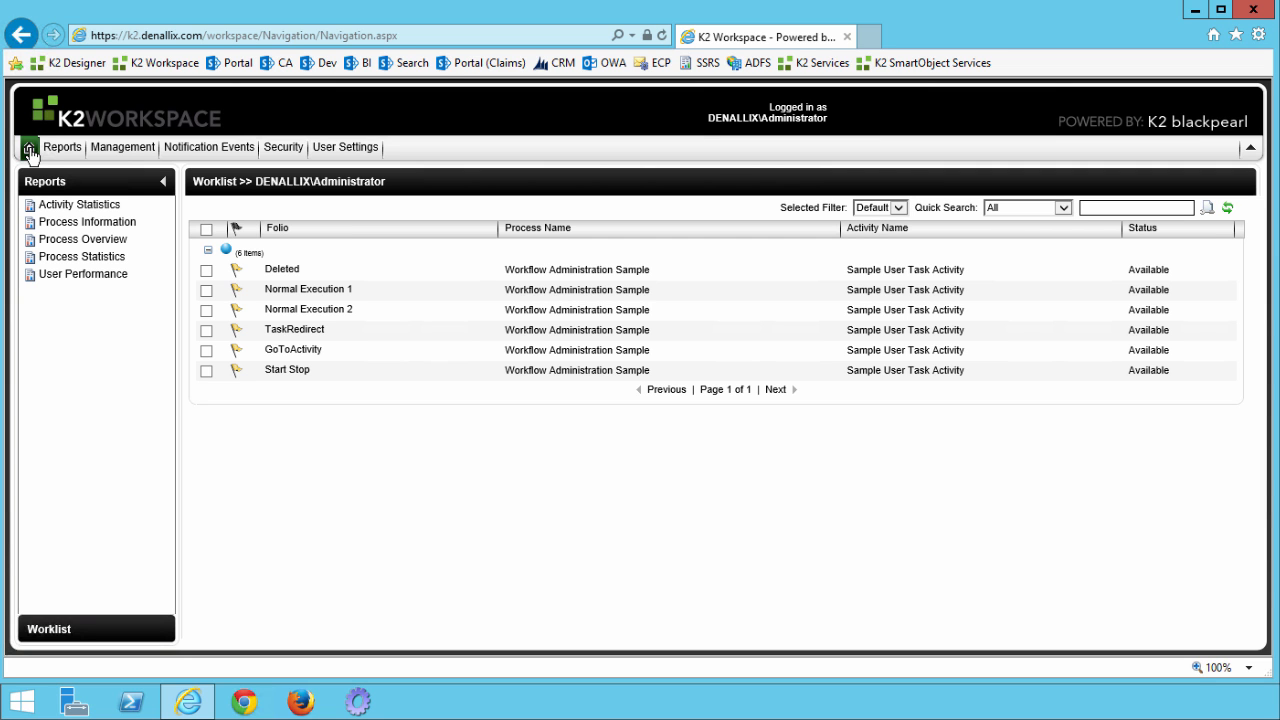
click(113, 244)
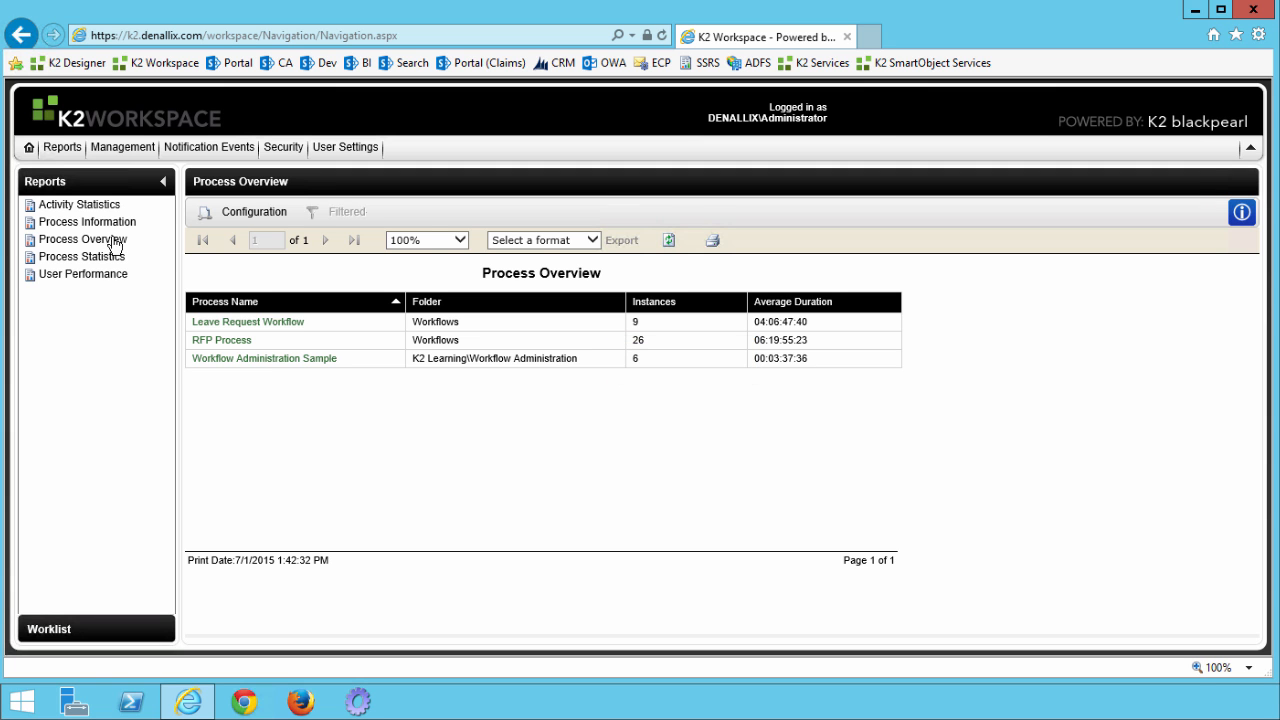
click(281, 360)
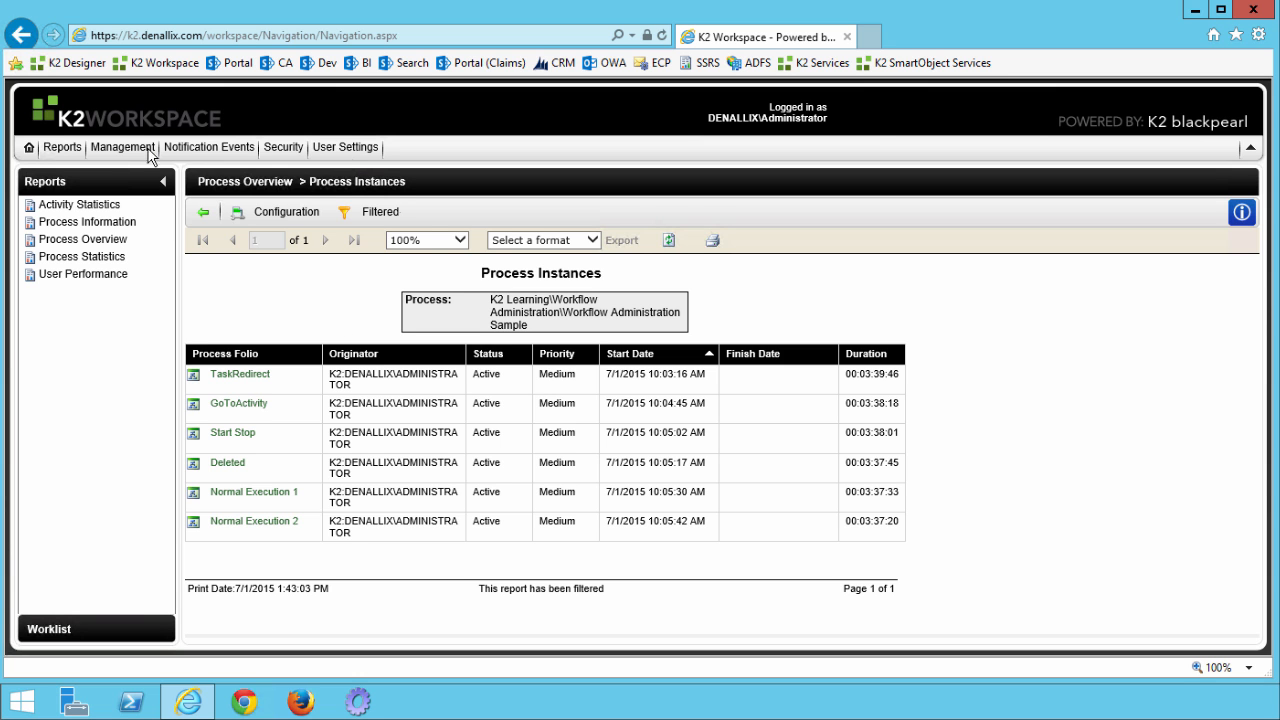
Return to the Management Console and open the Instances list of Workflow Administration Sample under Workflow Server's processes.
mouse_move(145, 153)
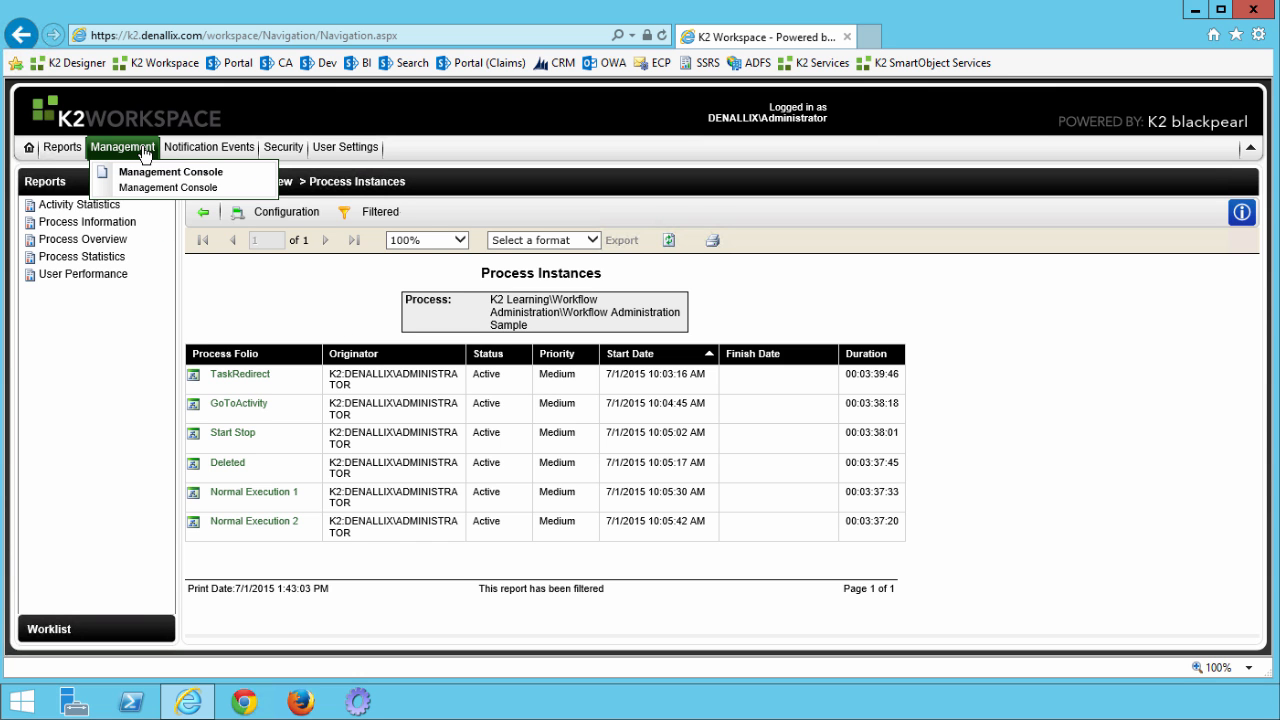
click(213, 187)
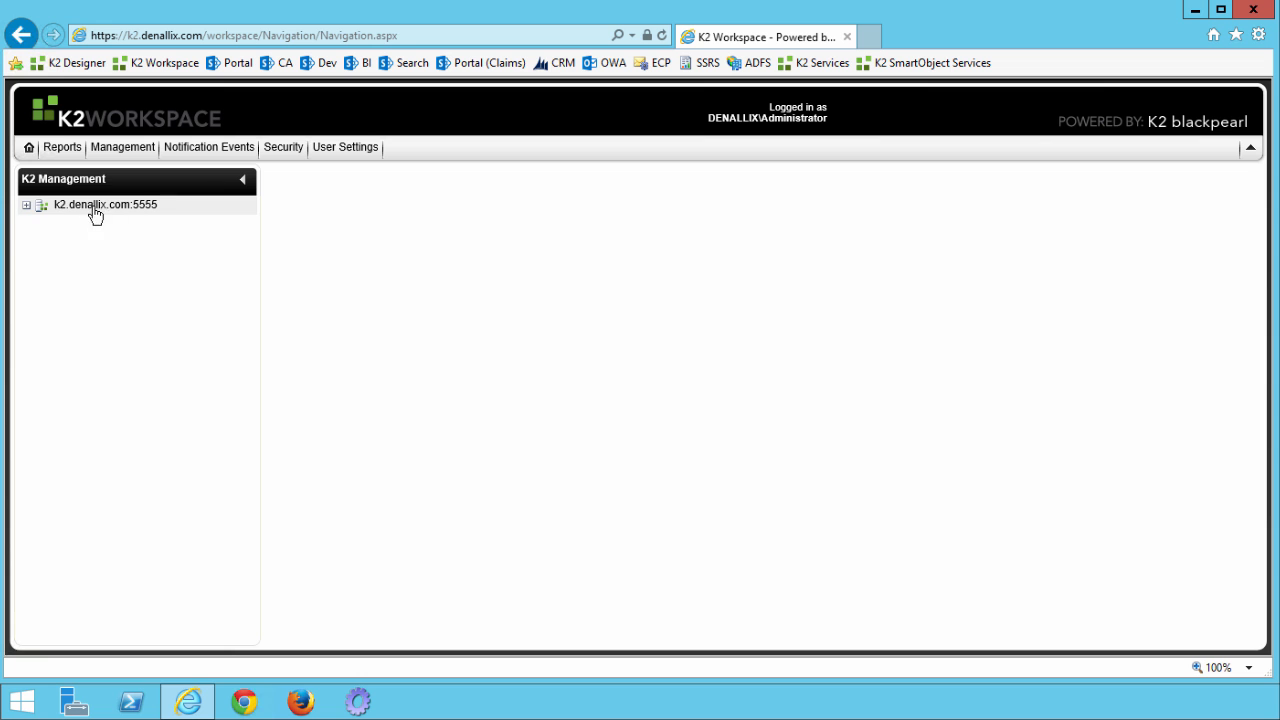
click(28, 207)
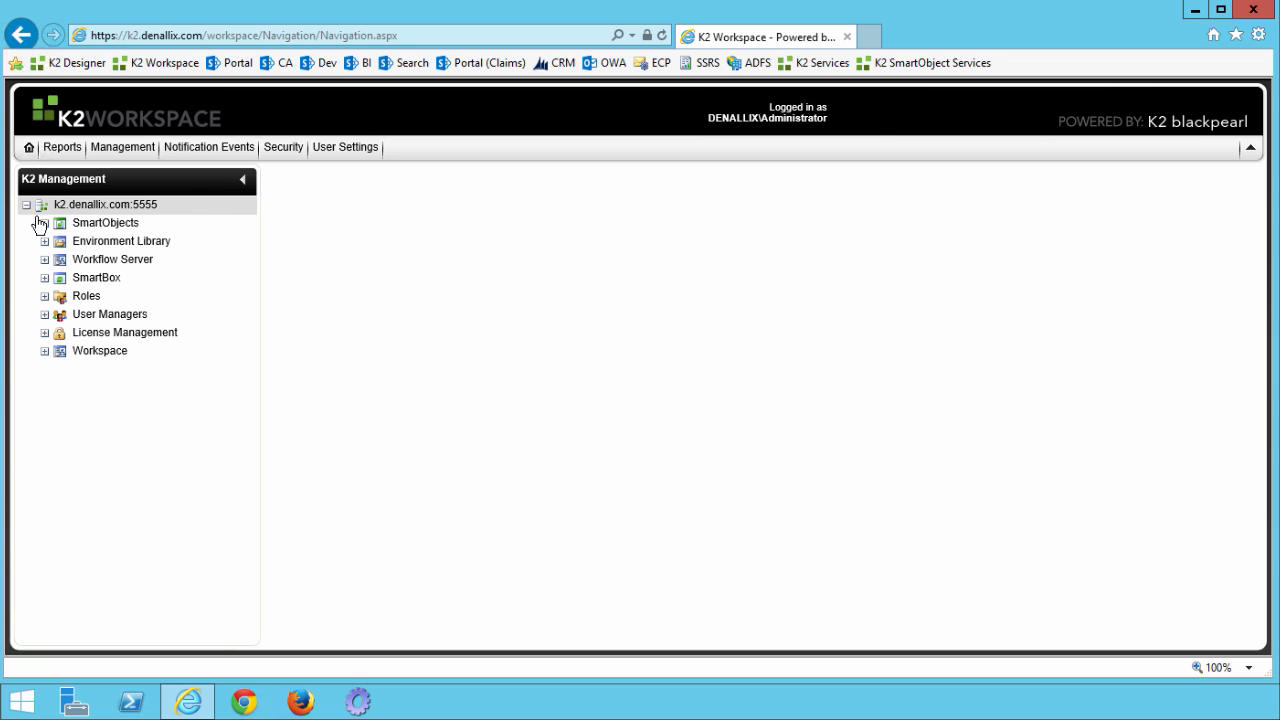
click(45, 259)
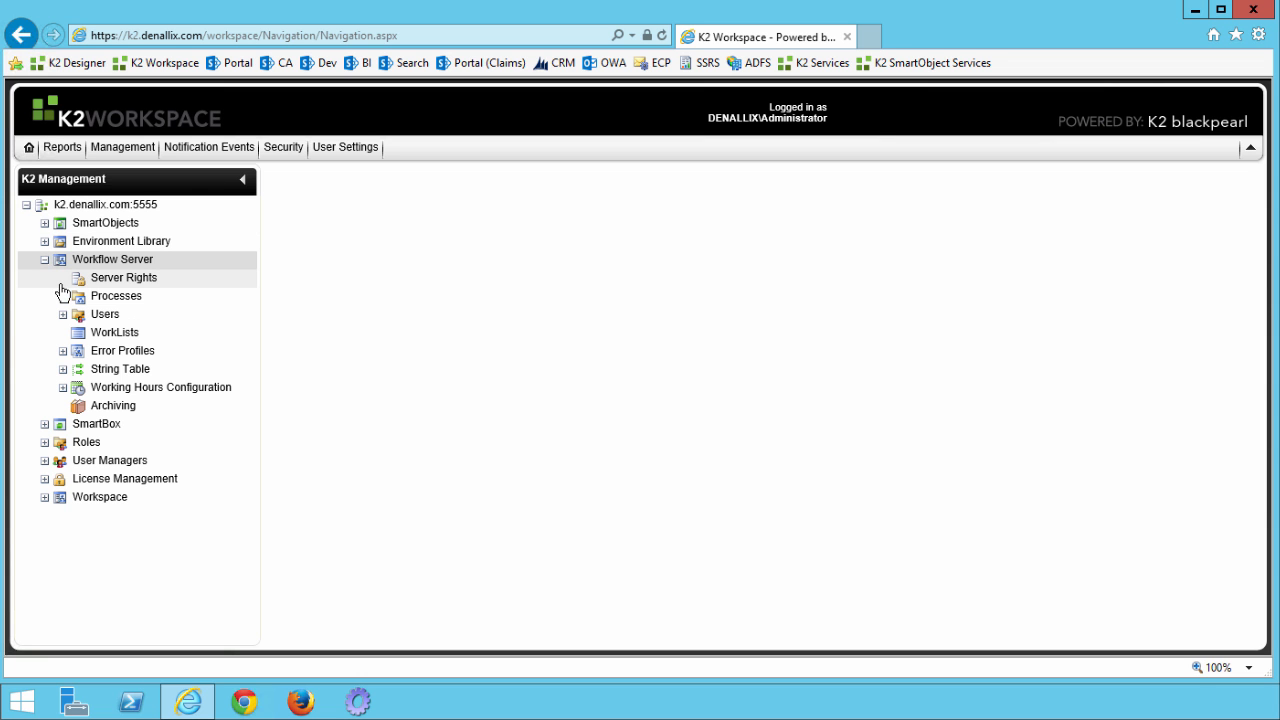
click(63, 297)
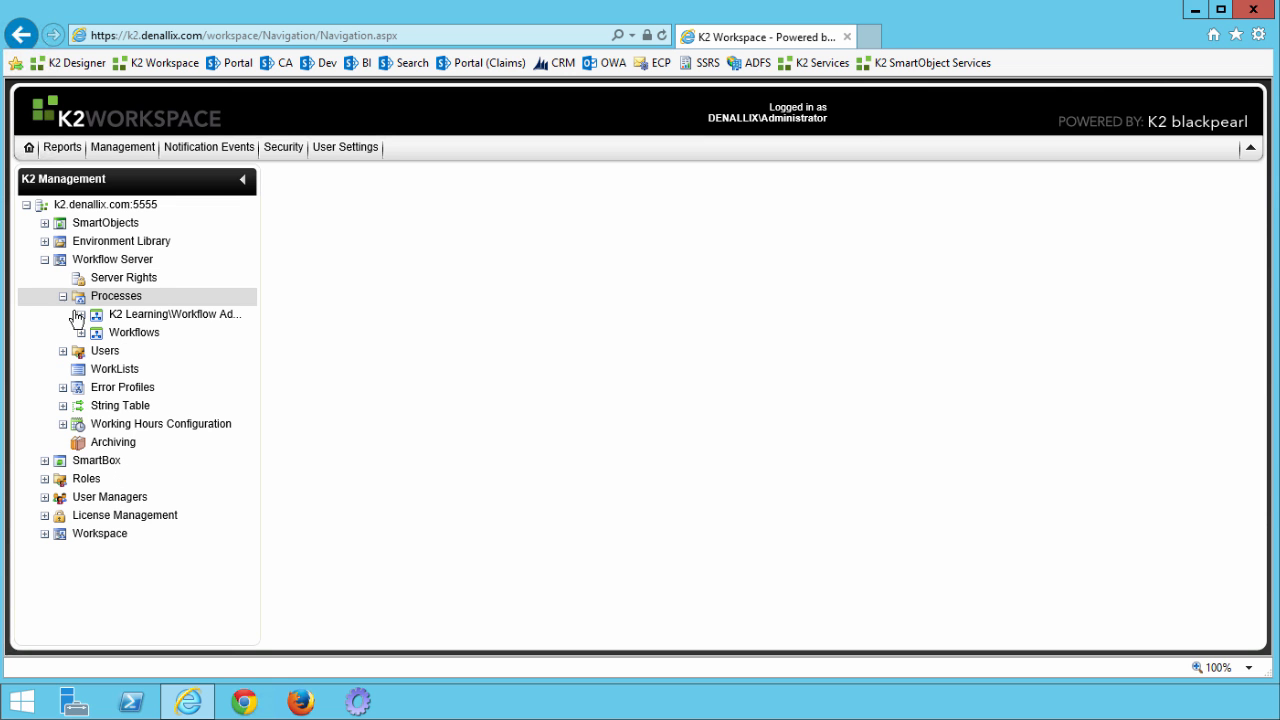
click(81, 315)
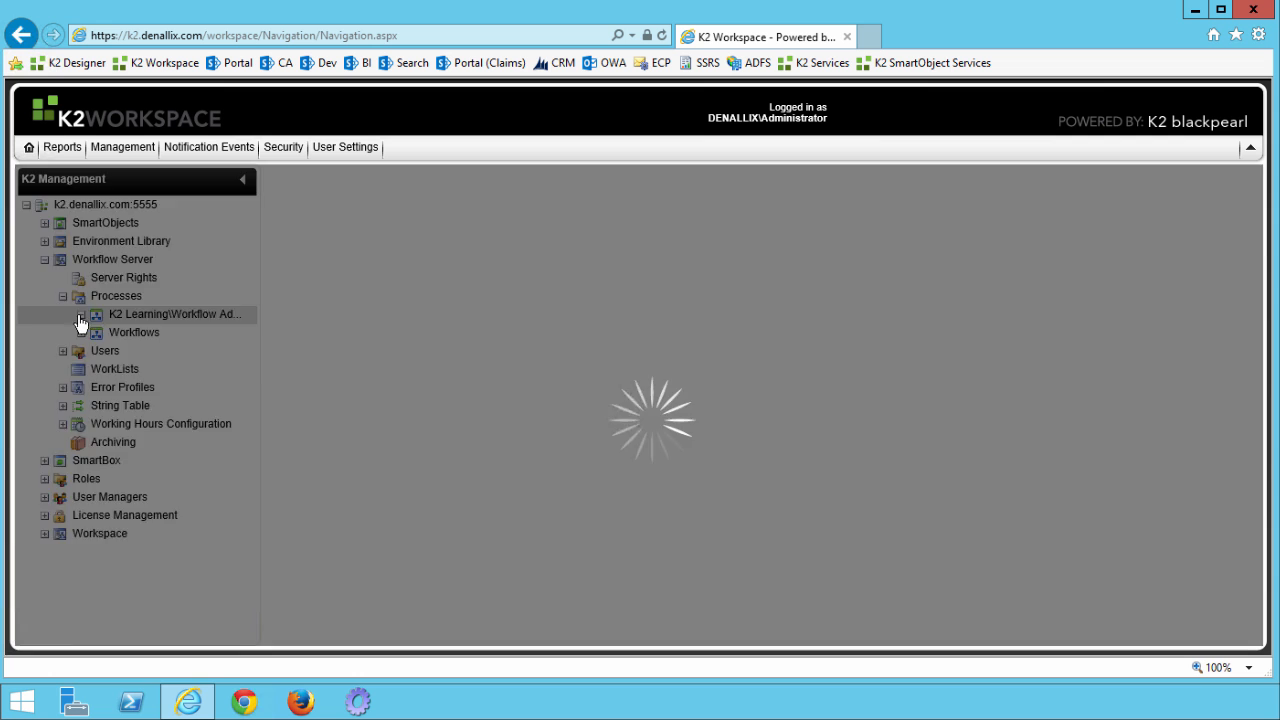
click(99, 335)
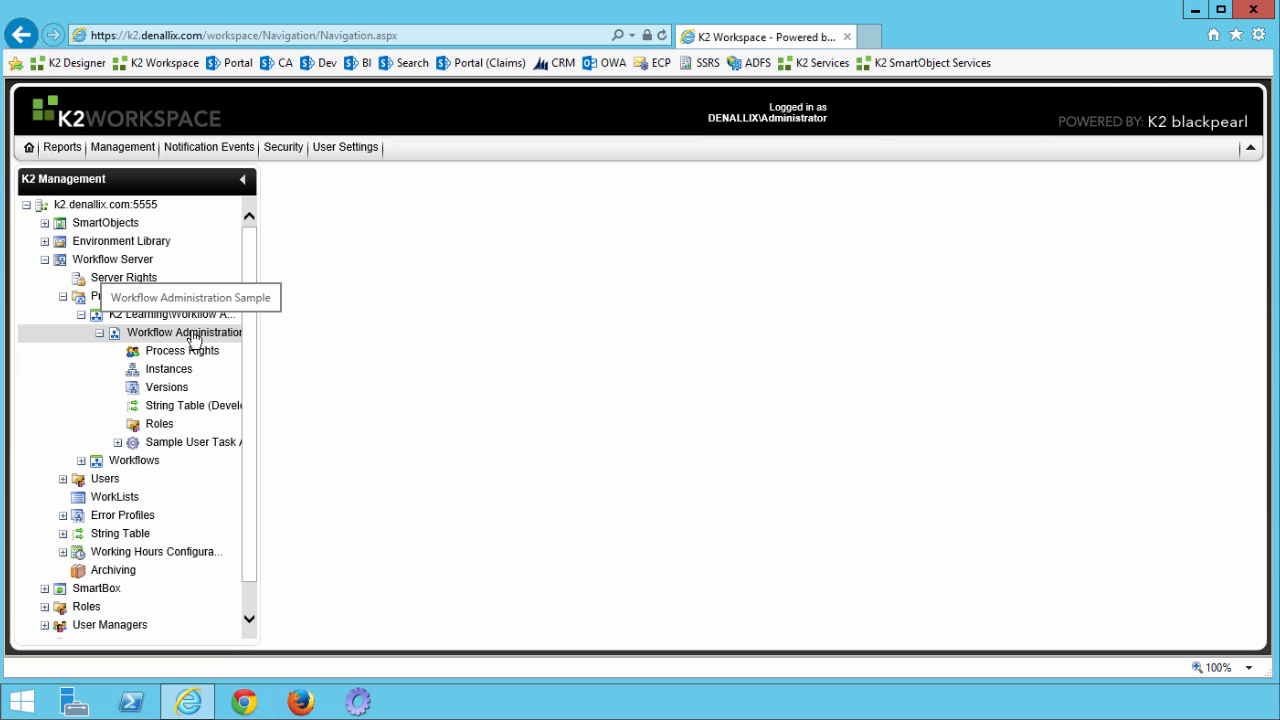
click(165, 369)
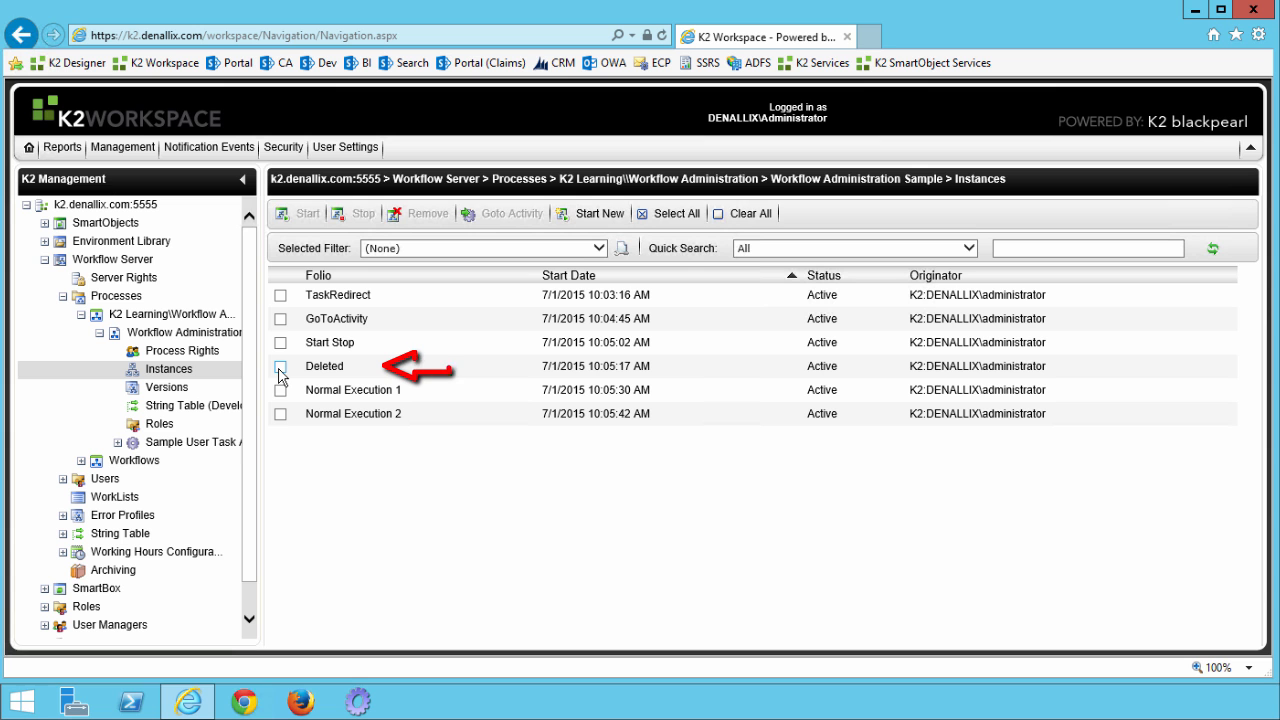
Remove the process instance with the folio Deleted, including its log entries.
click(280, 368)
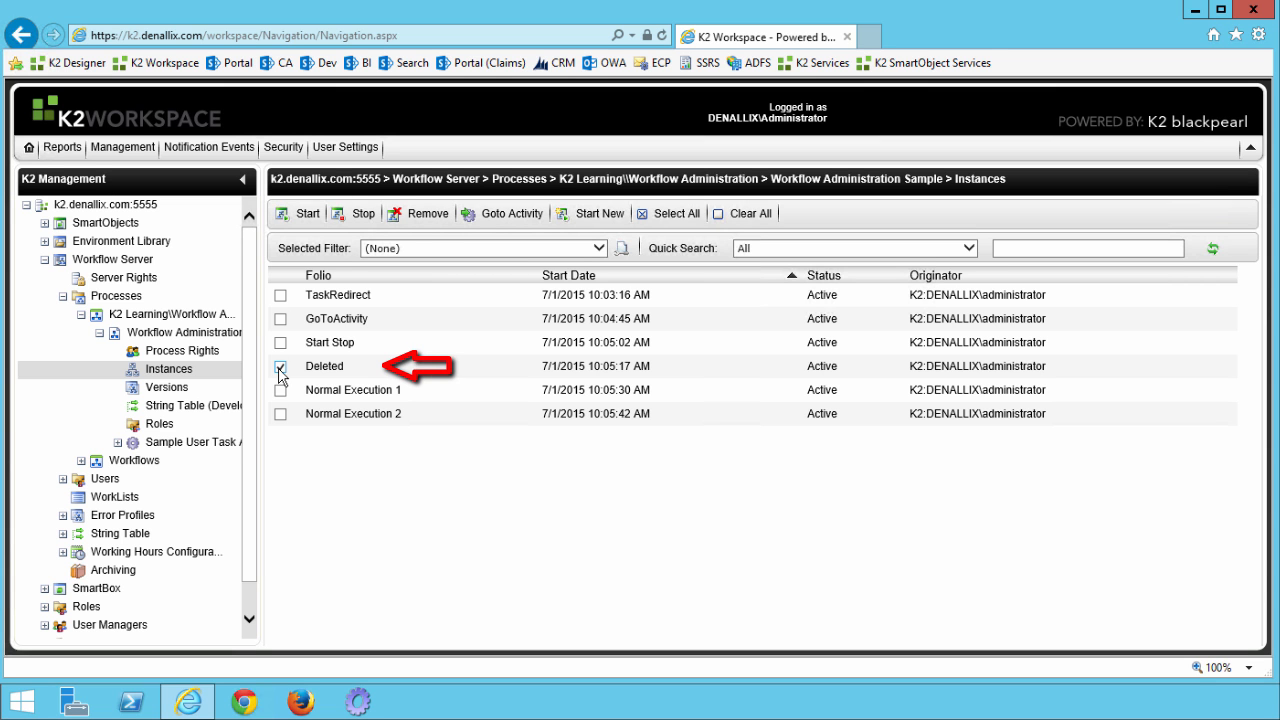
click(427, 216)
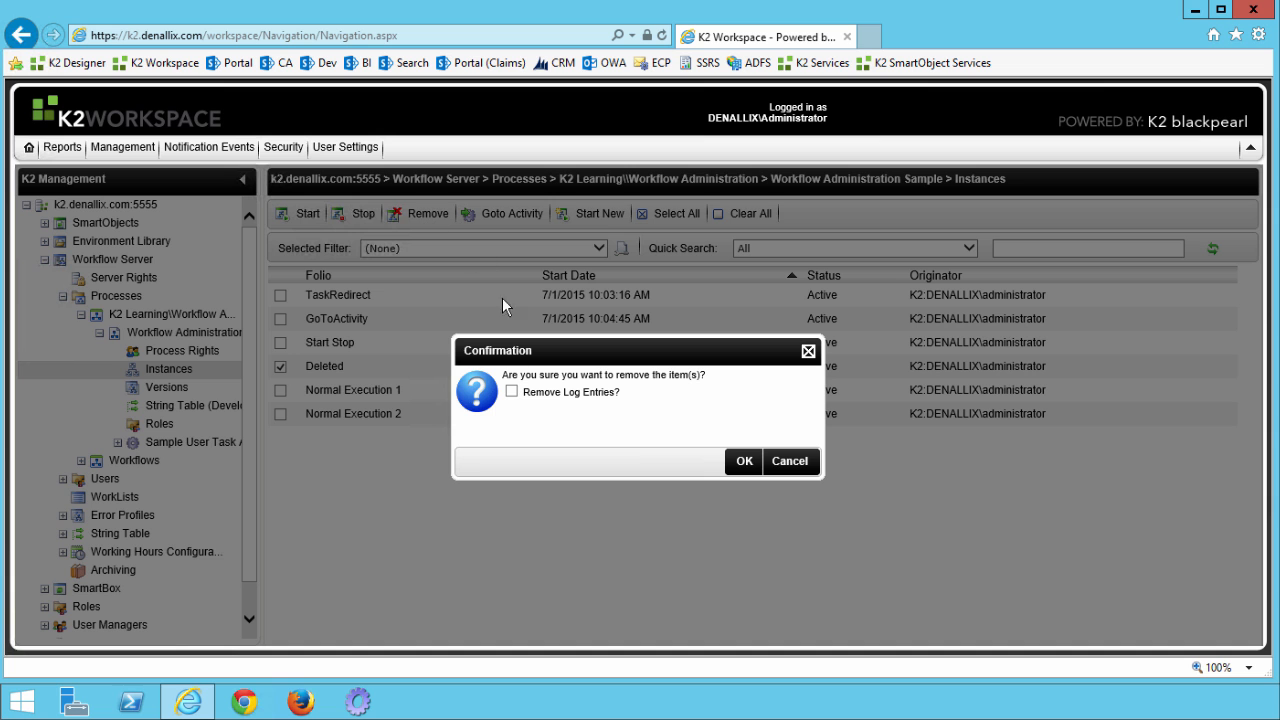
click(512, 392)
click(744, 463)
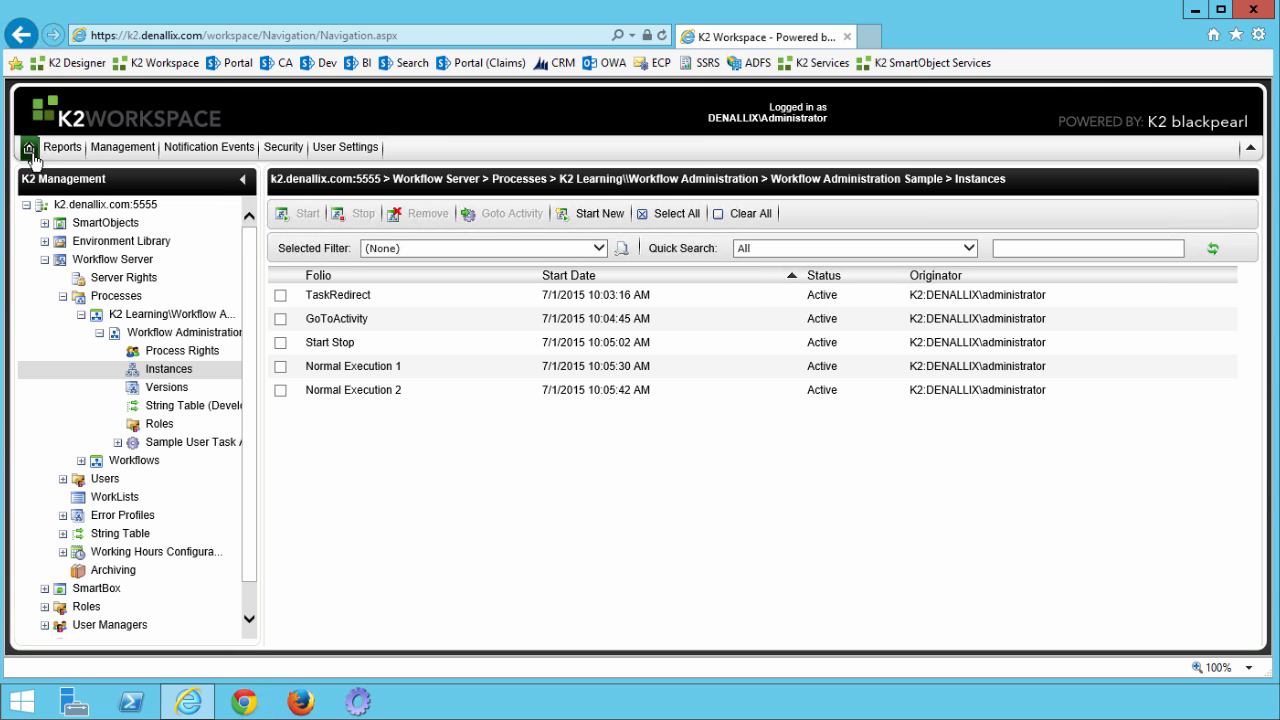
Recheck the worklist and the Process Overview report's Workflow Administration Sample instances after the removal.
click(30, 155)
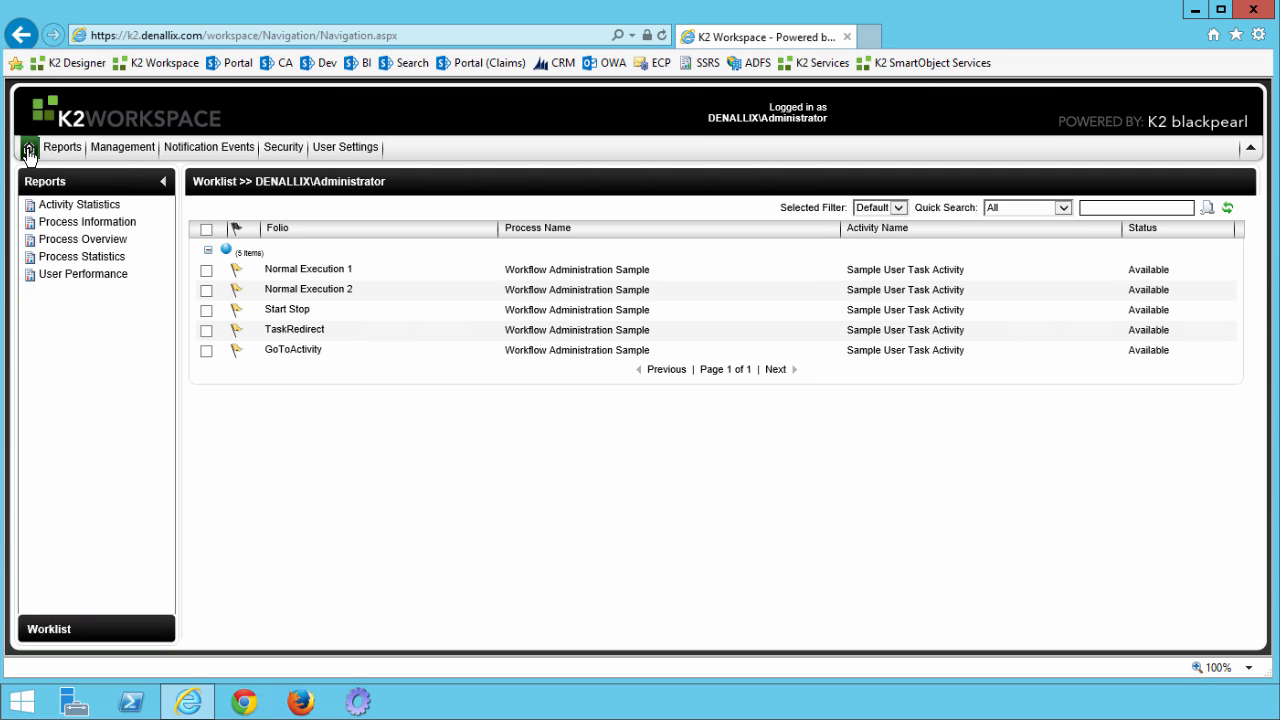
click(100, 242)
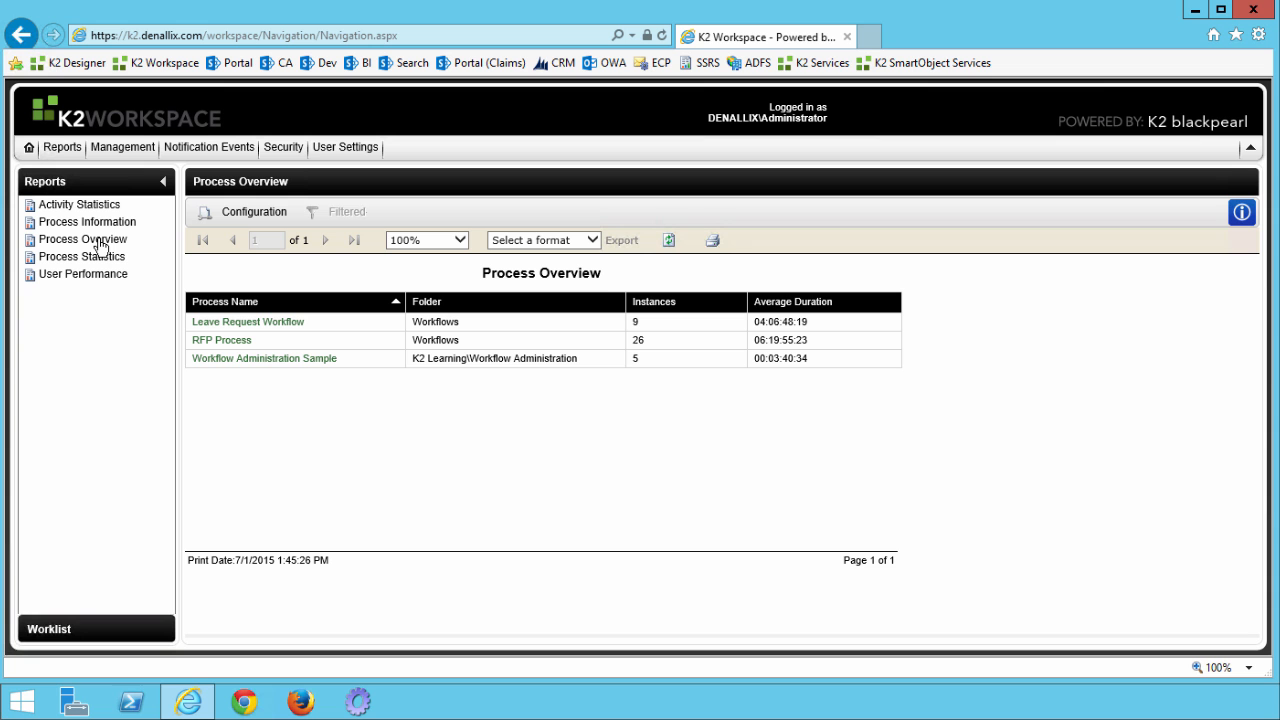
click(229, 360)
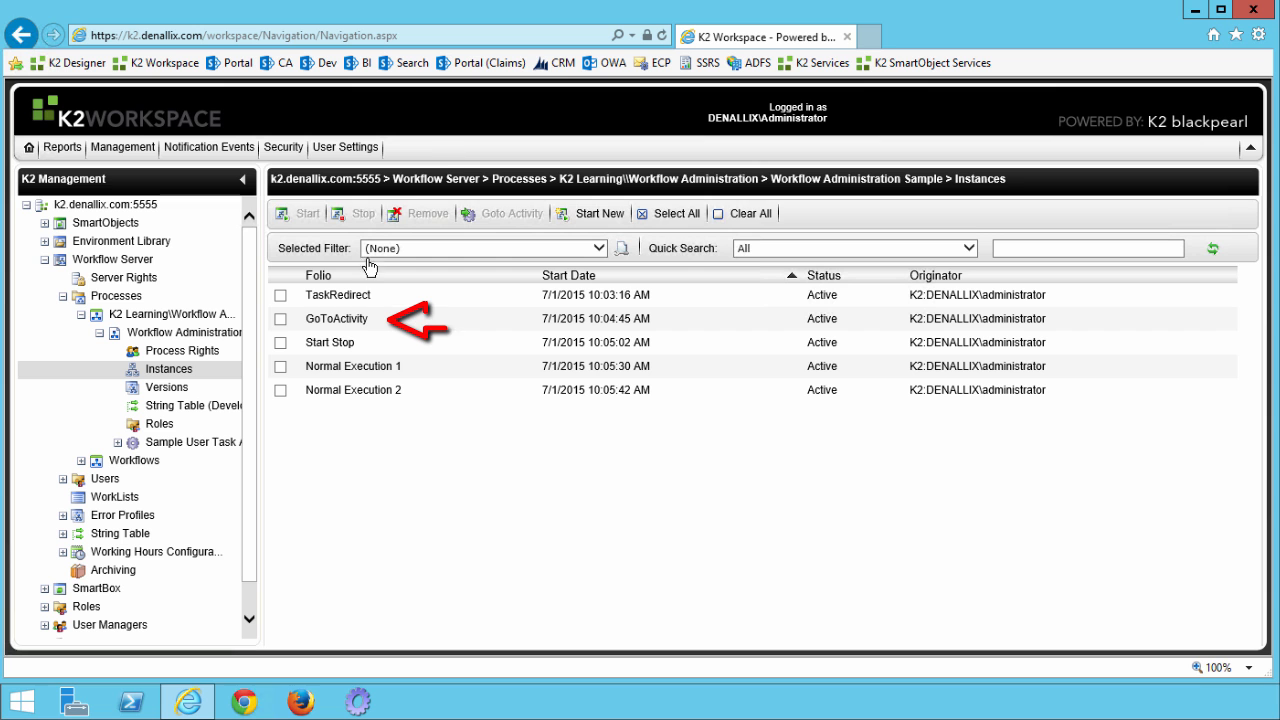
Send the GoToActivity process instance to the activity named Activity that will Error.
click(281, 319)
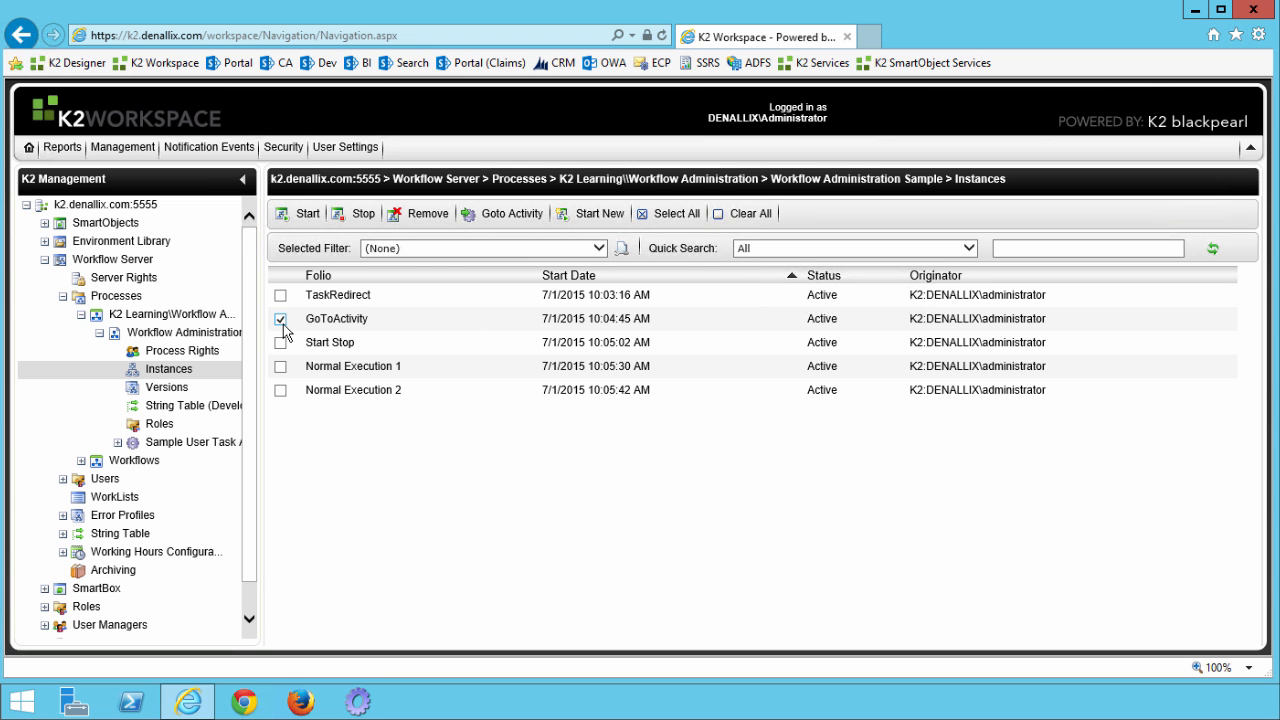
click(505, 216)
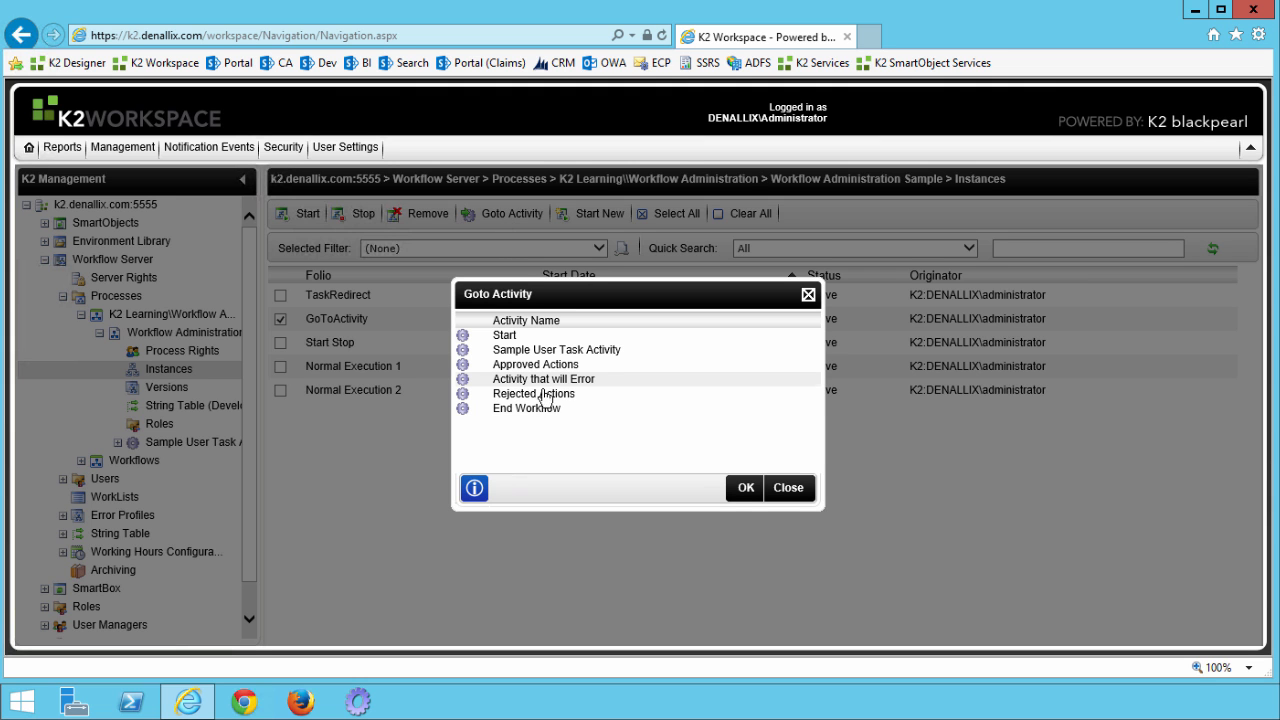
click(558, 381)
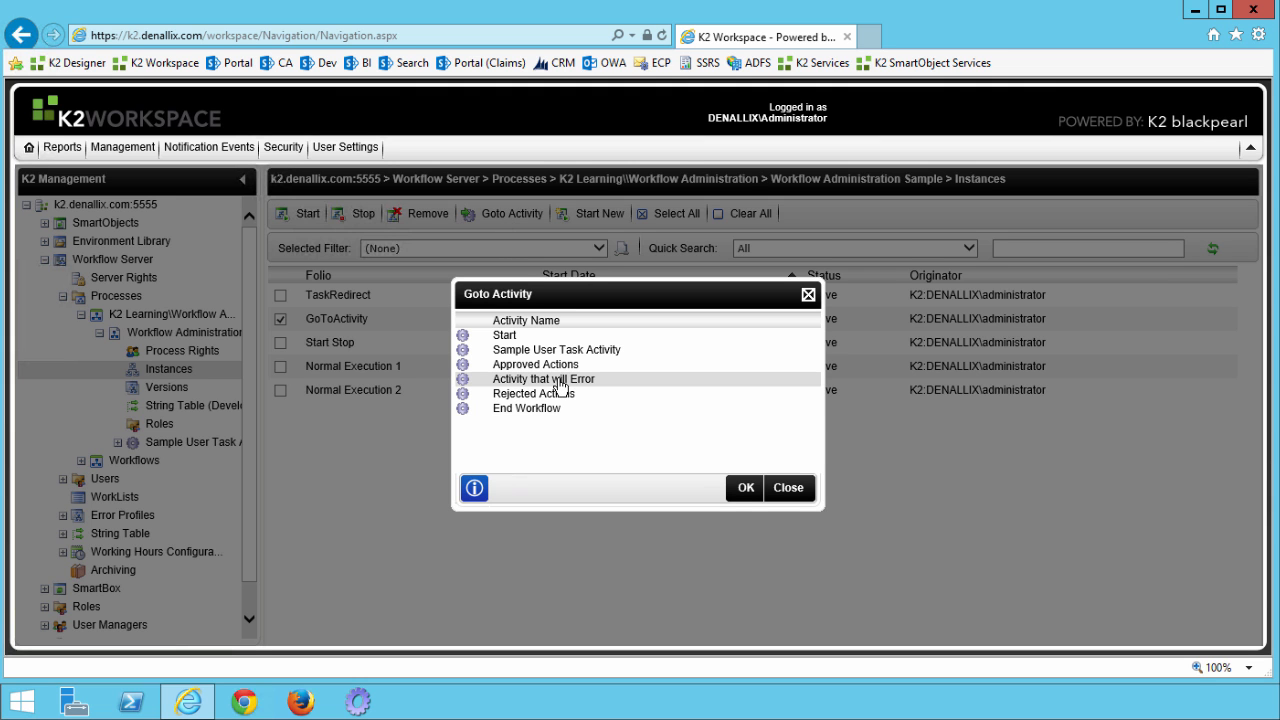
click(745, 489)
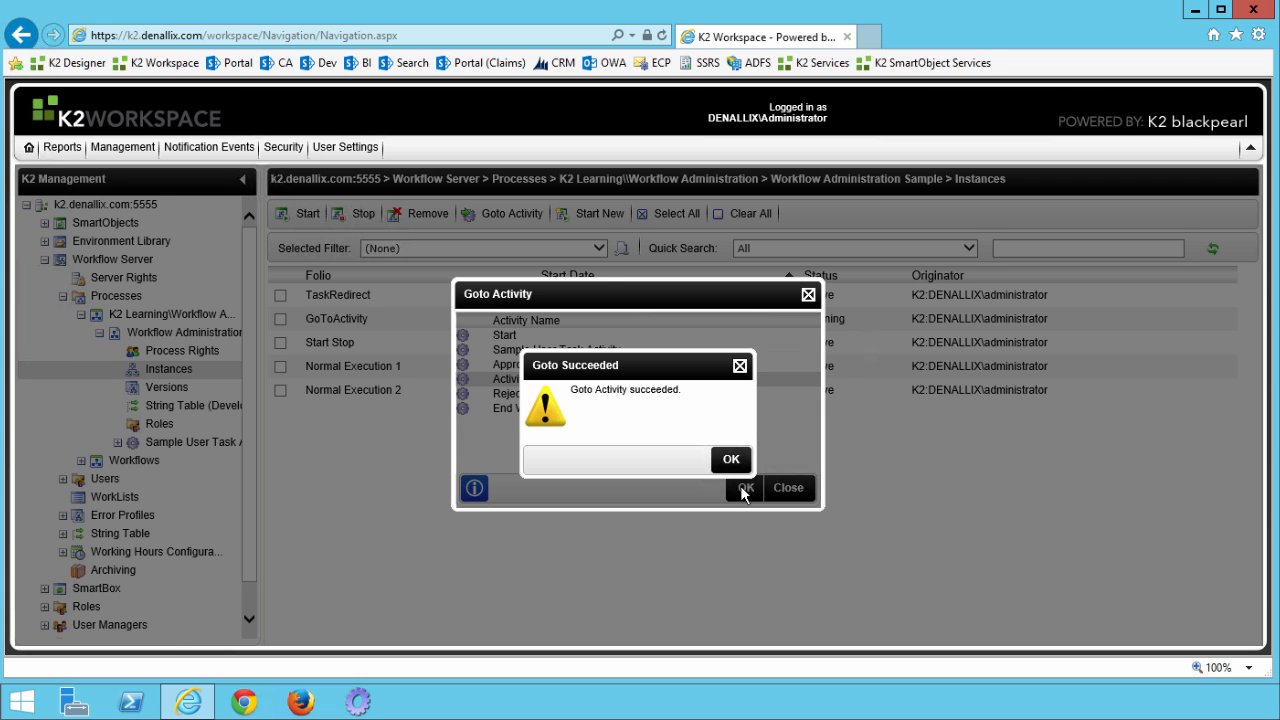
Close the Goto Activity confirmation and refresh the Instances list to check the GoToActivity instance's status.
click(731, 461)
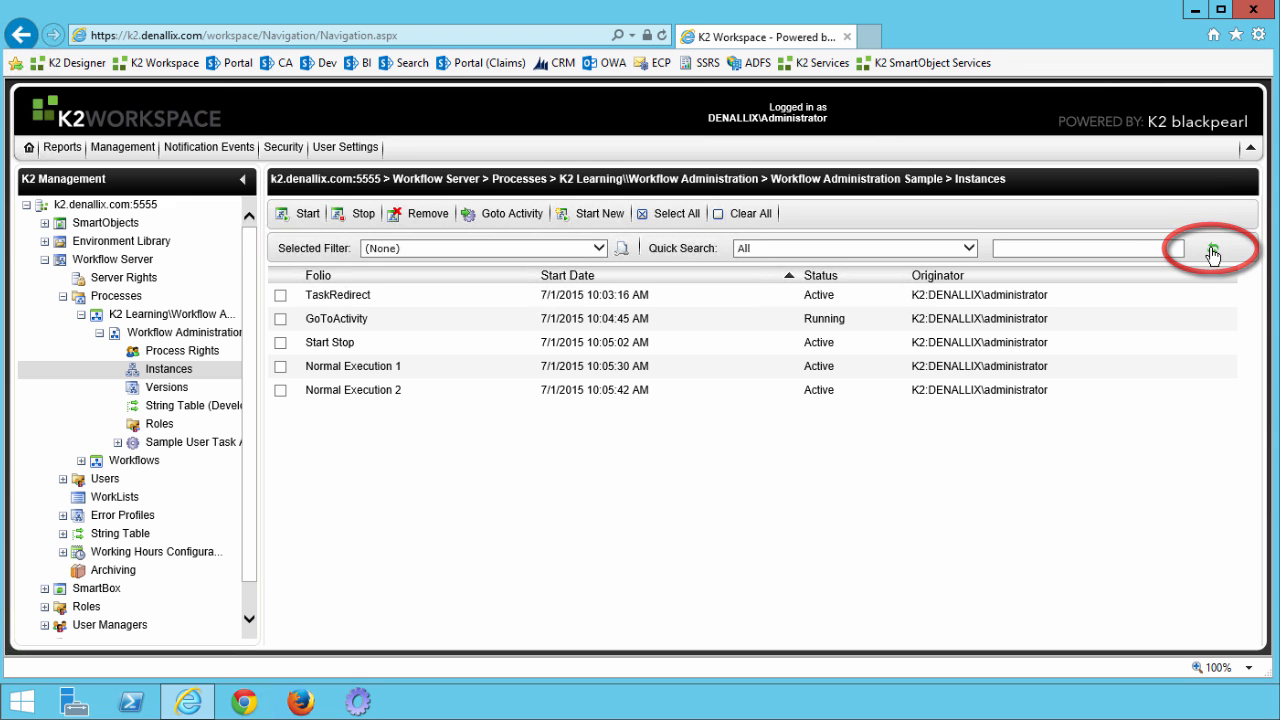
click(1212, 252)
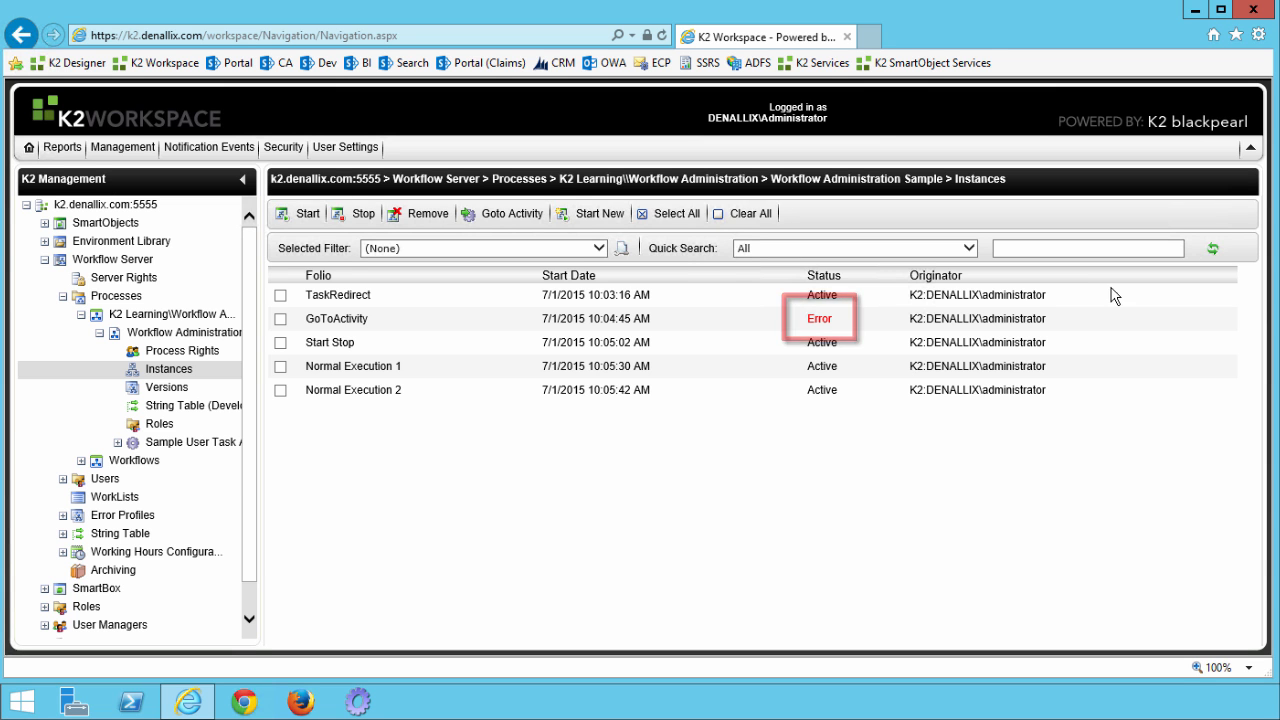
mouse_move(827, 320)
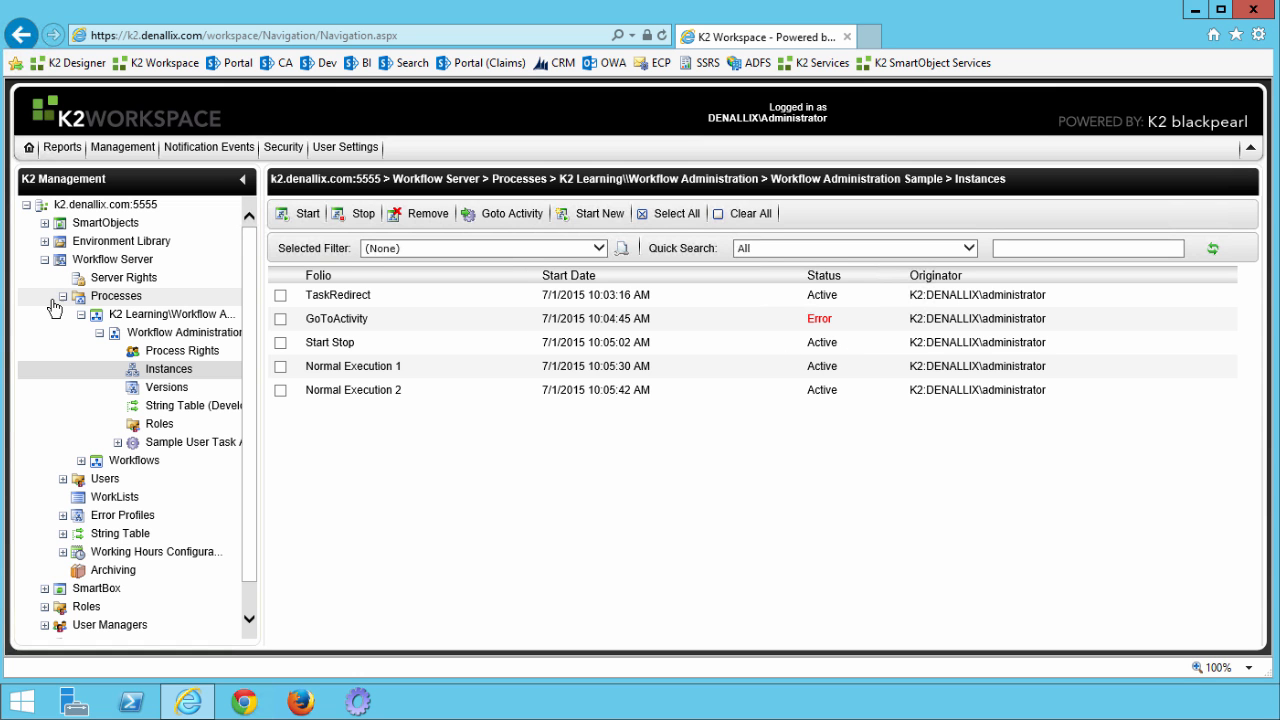
Retry the GoToActivity instance's logged error from the All error profile under Workflow Server, and refresh the error list.
click(62, 298)
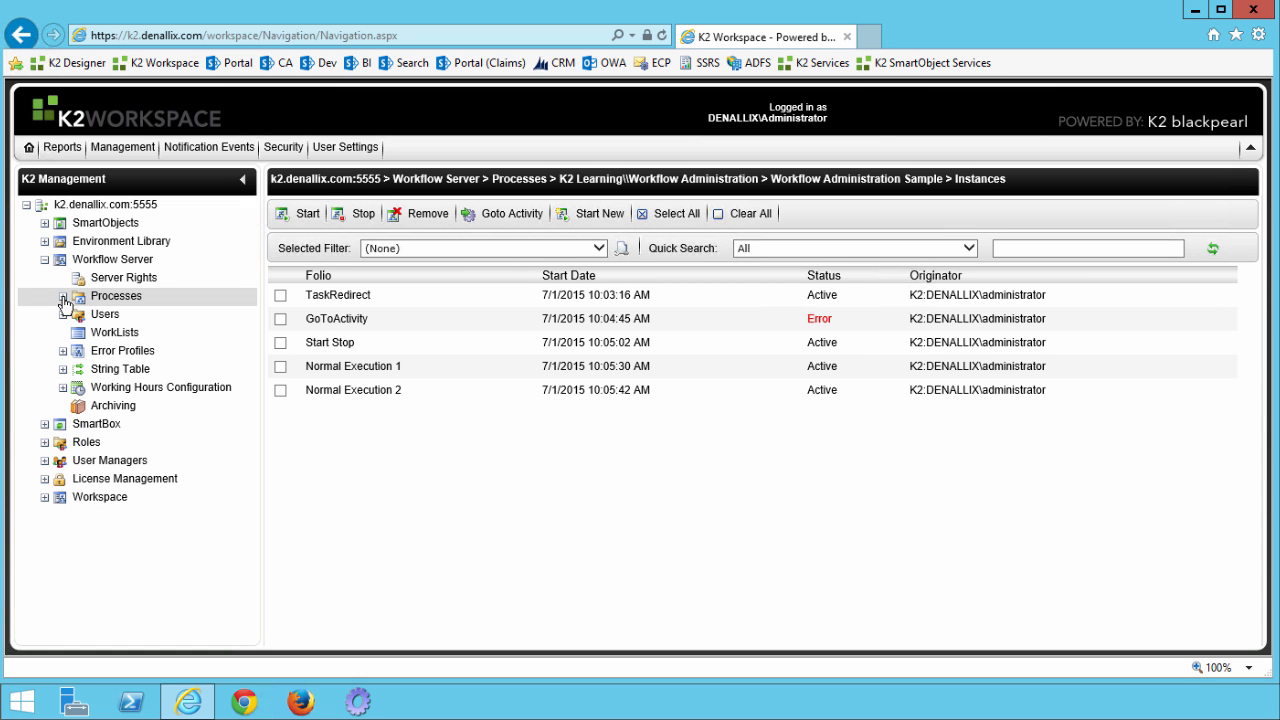
click(63, 352)
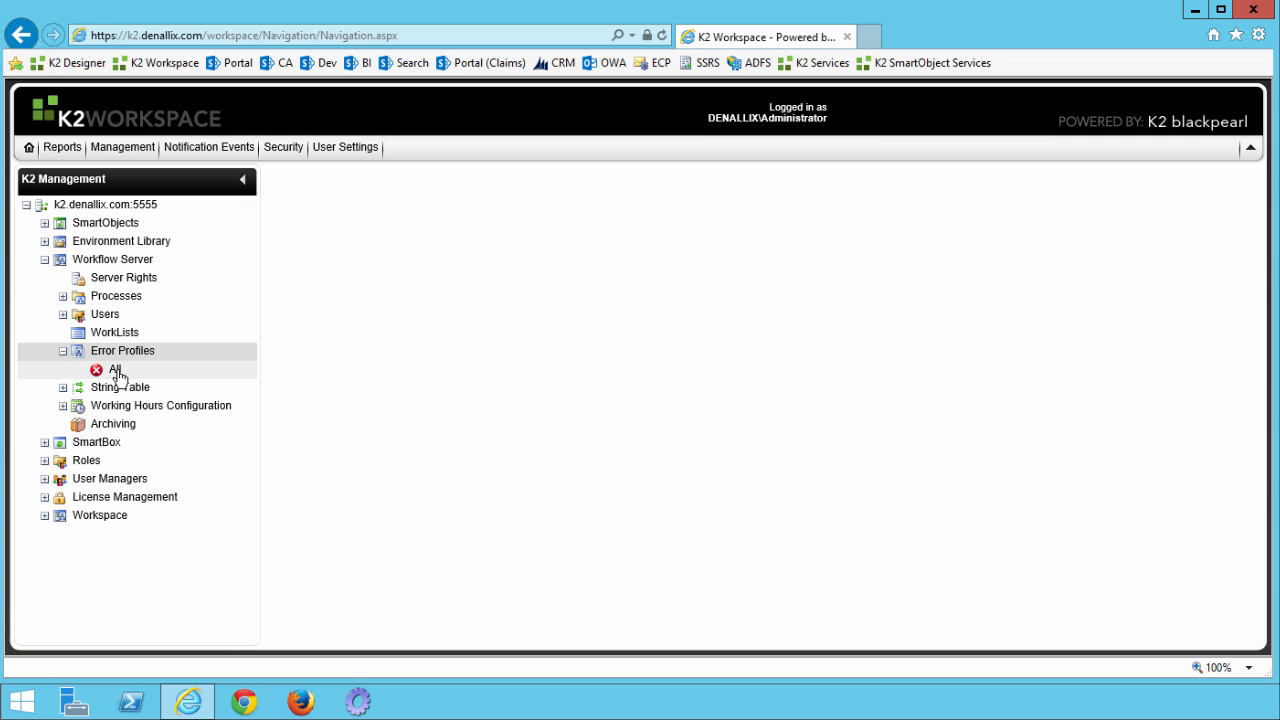
click(115, 370)
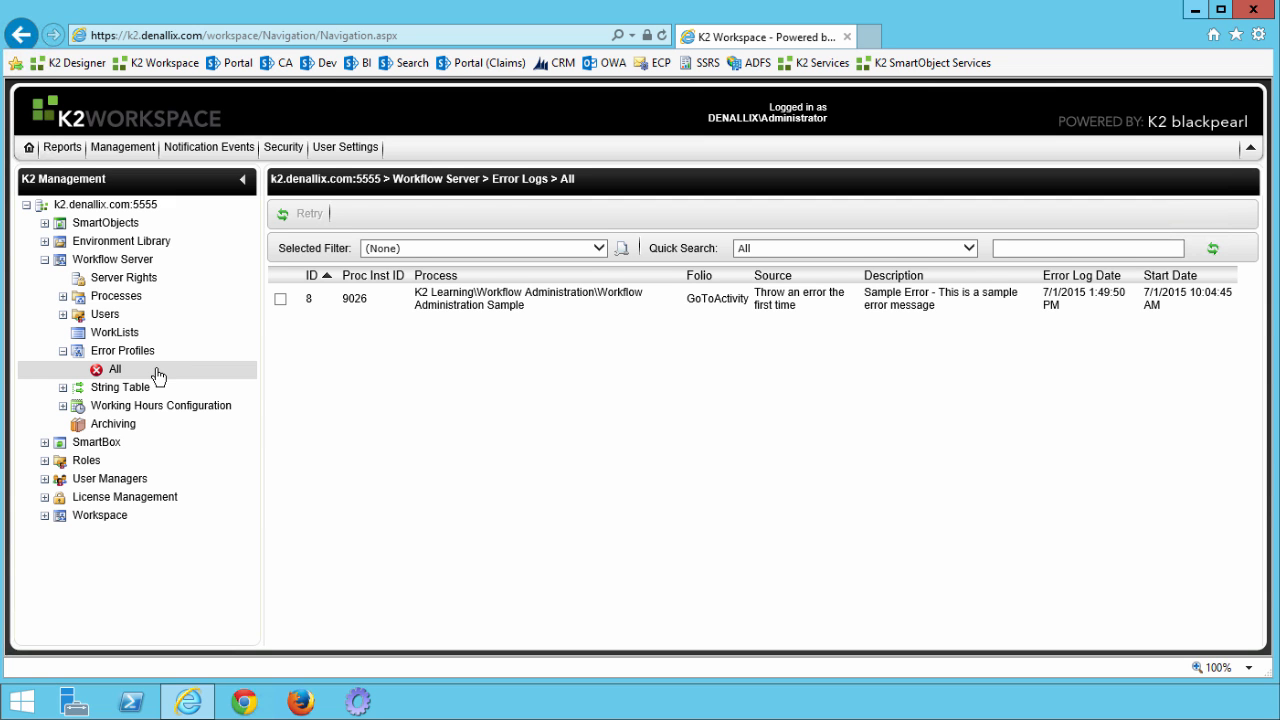
click(280, 298)
click(306, 217)
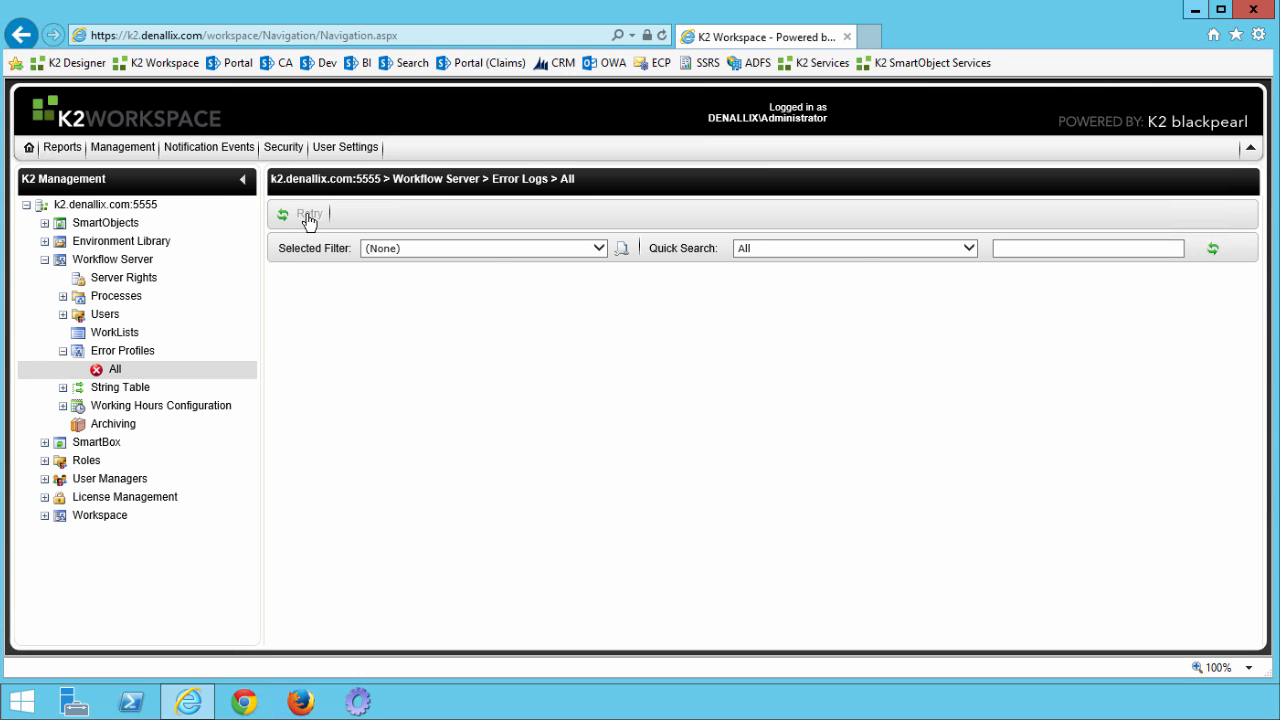
click(1216, 253)
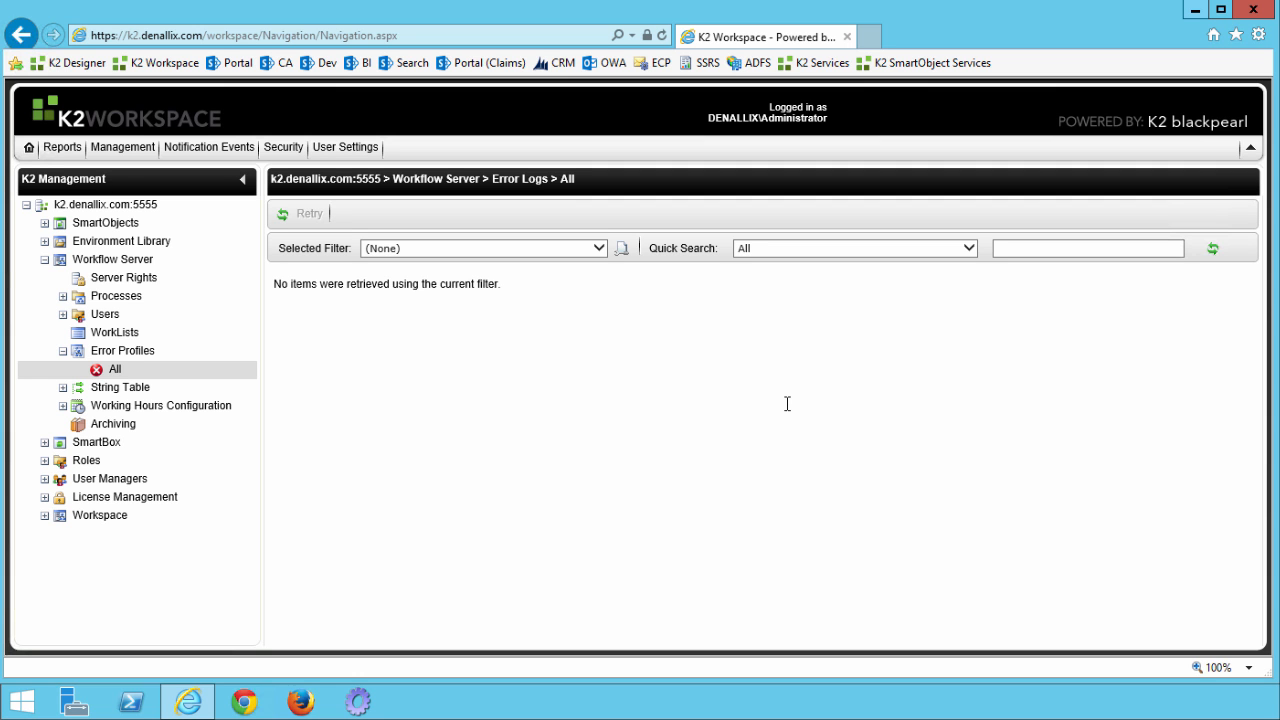
Check the worklist and the Process Overview report's Workflow Administration Sample instances for the outcome of the retried GoToActivity instance.
click(28, 149)
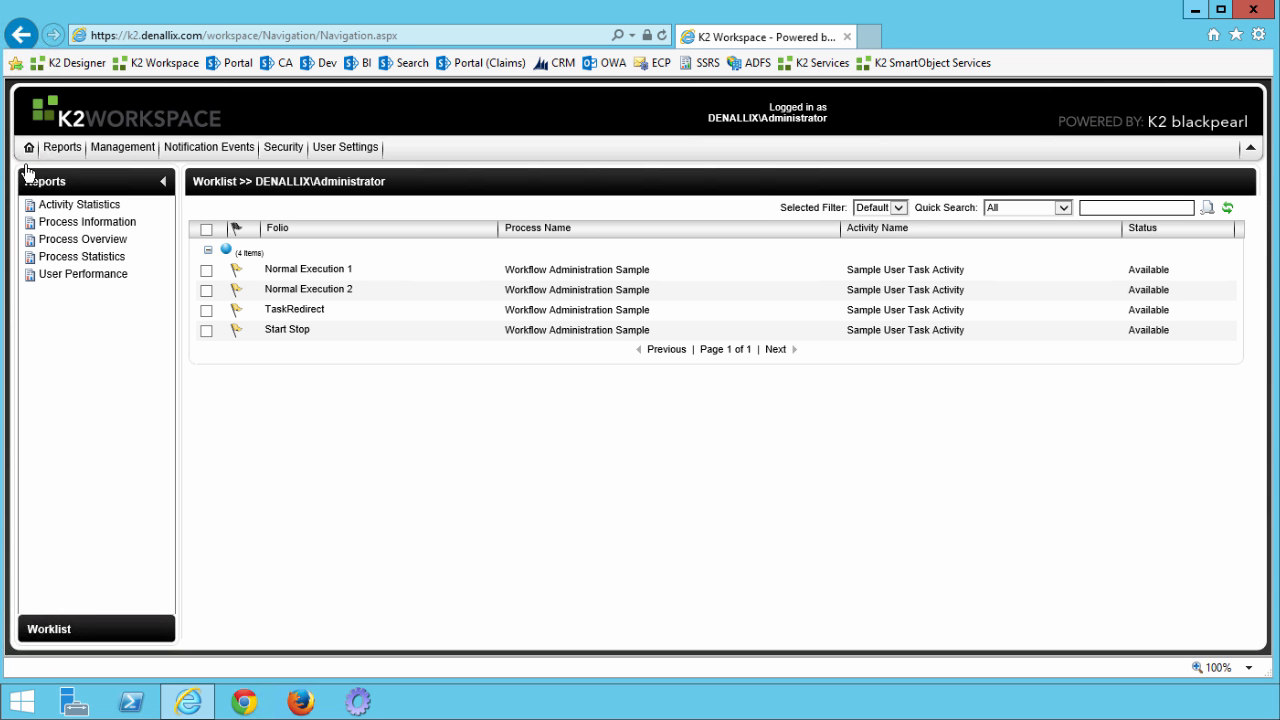
click(75, 245)
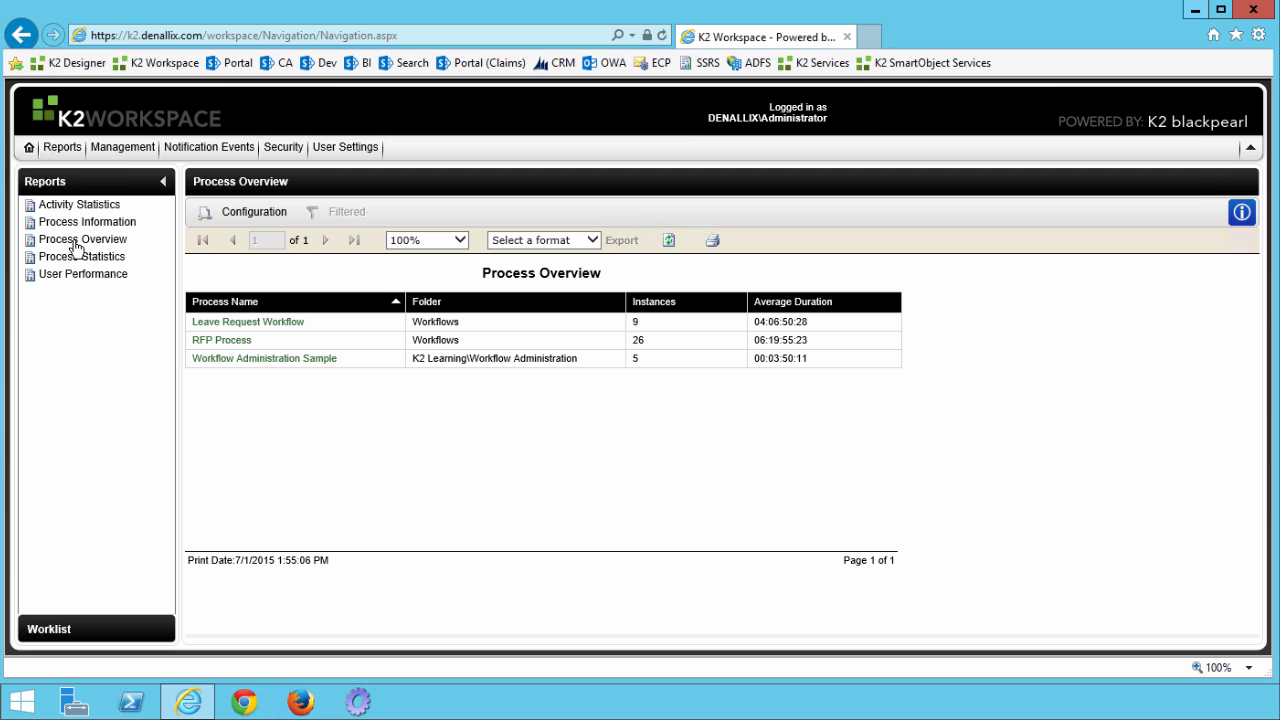
click(280, 360)
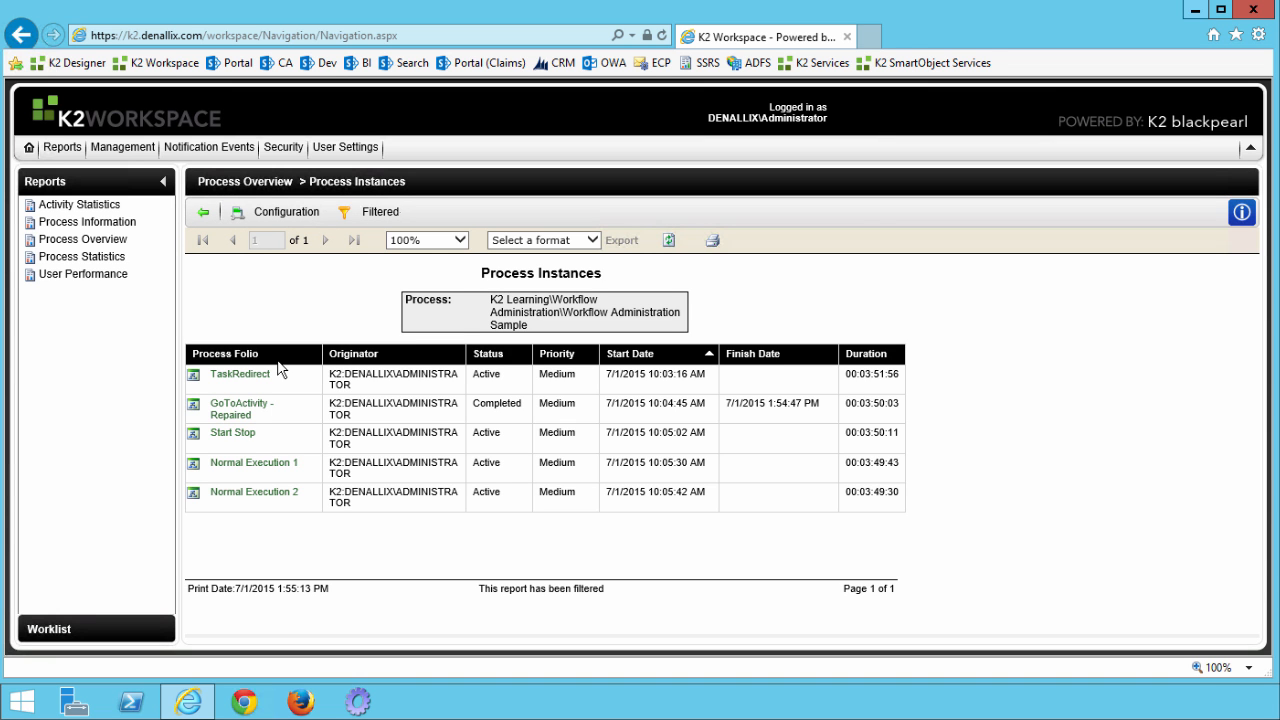